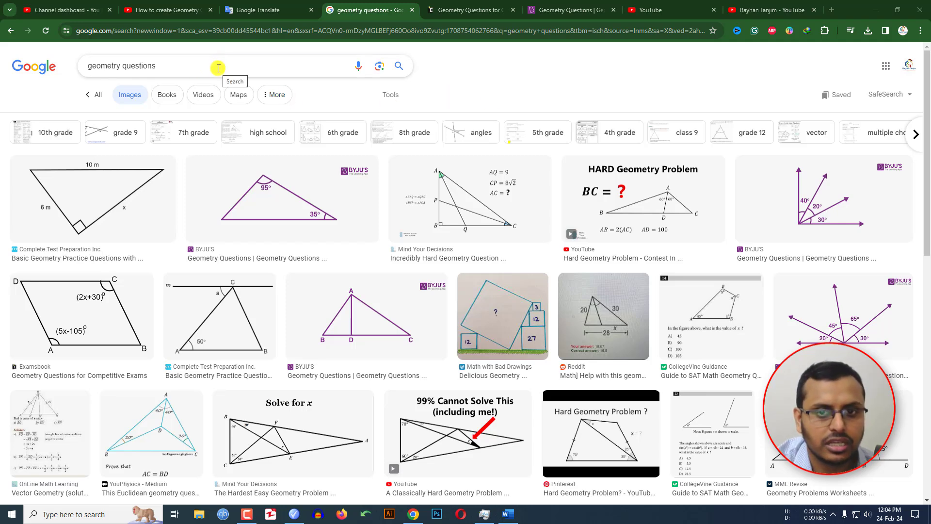
- Look through the image search results for sample geometry questions
scroll(316, 283, down, 2)
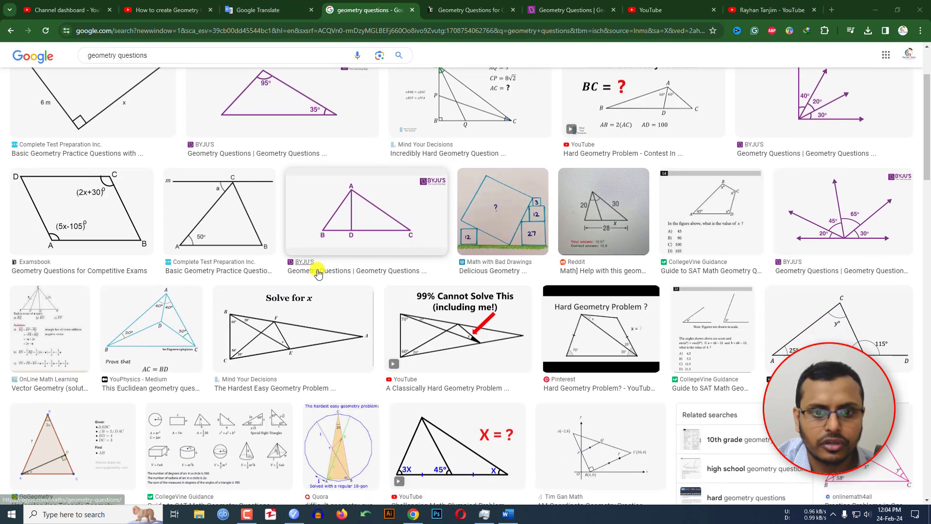
scroll(320, 269, down, 4)
scroll(150, 318, up, 6)
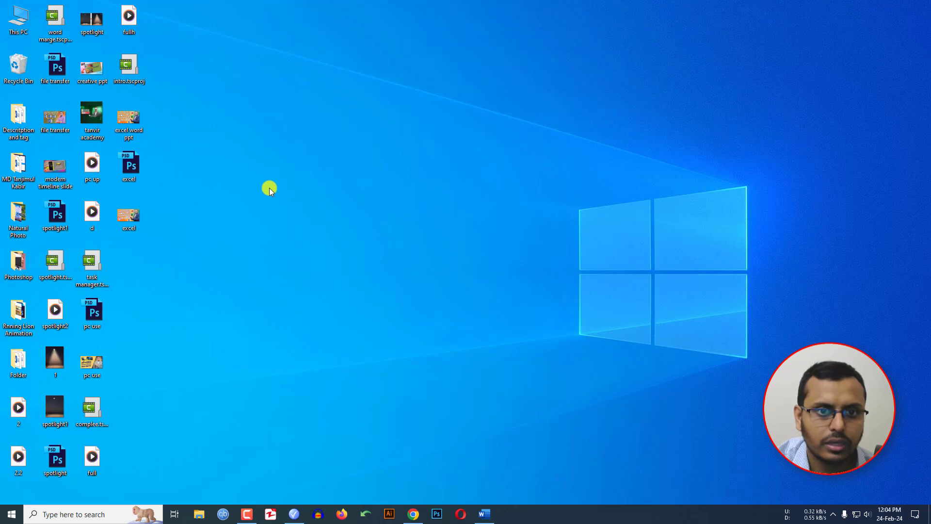
- Create a new Microsoft Word document on the desktop and name it Geometry Question
right_click(269, 188)
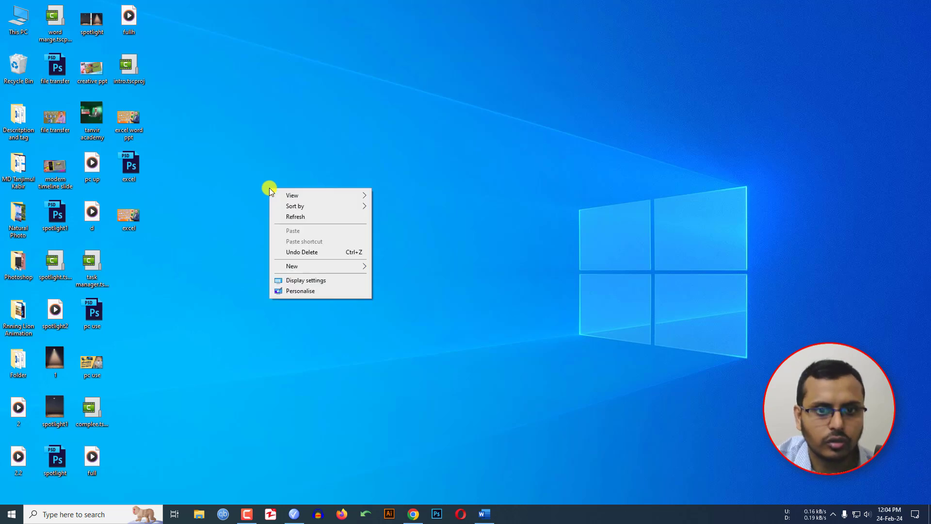
mouse_move(312, 264)
click(417, 302)
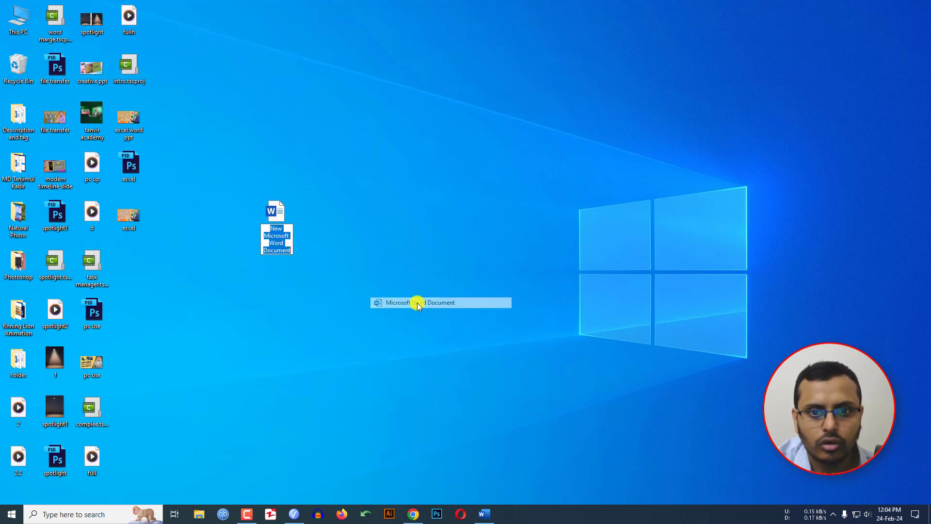
right_click(282, 220)
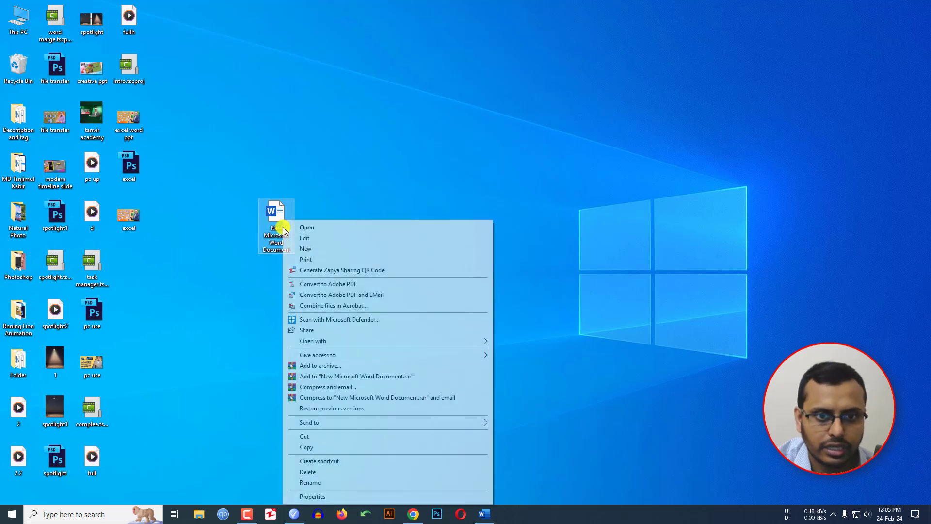
click(314, 483)
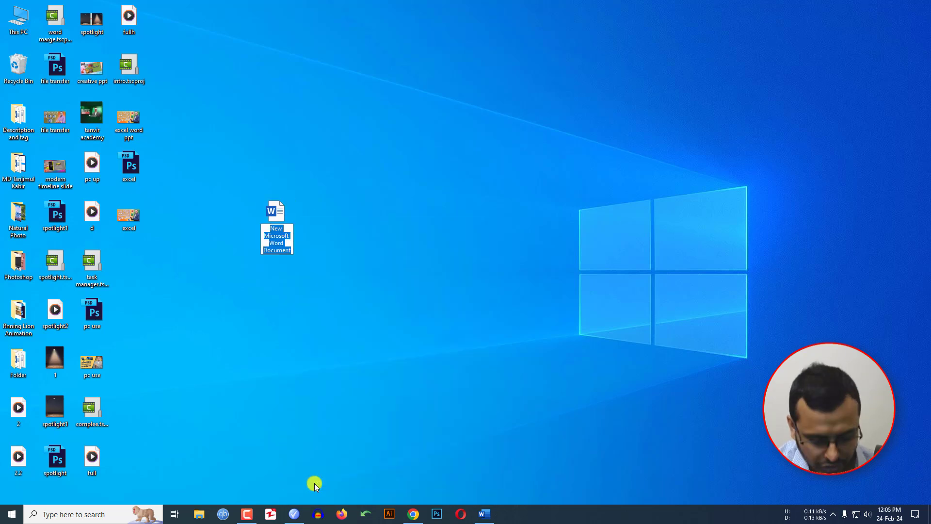
text(Ge)
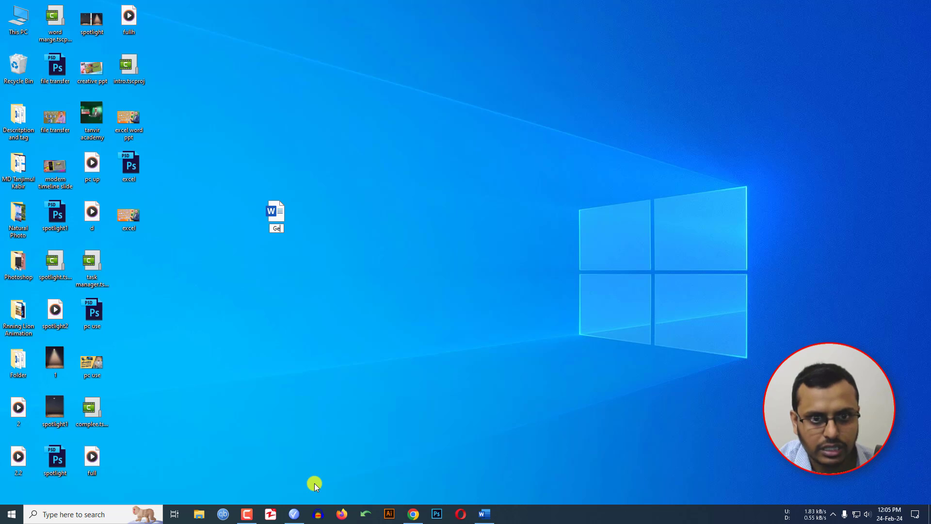
text(ometry Question)
key(Return)
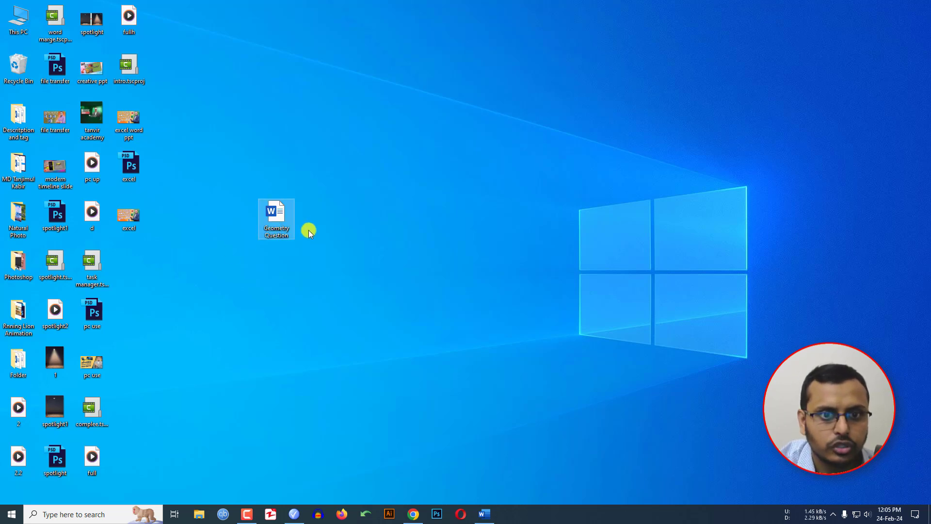
- Open the Geometry Question document and set its paper size to A4
double_click(276, 215)
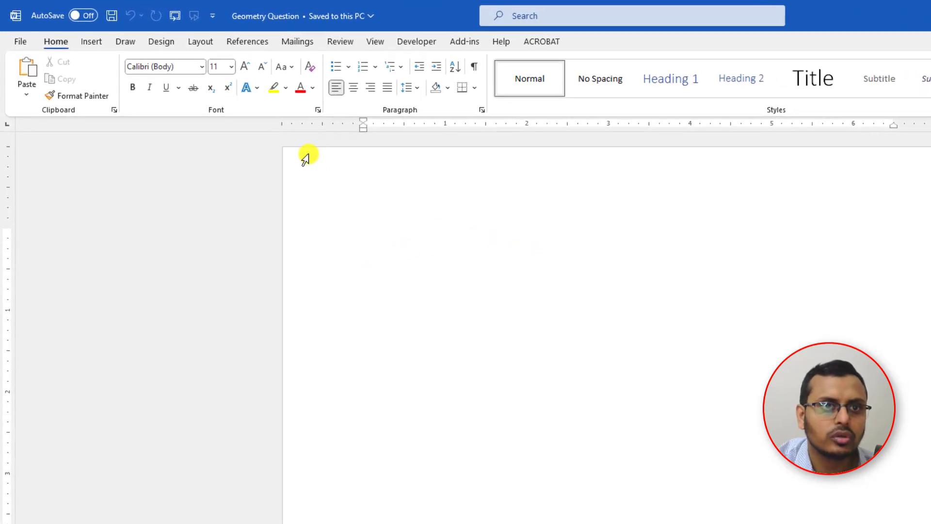
click(199, 42)
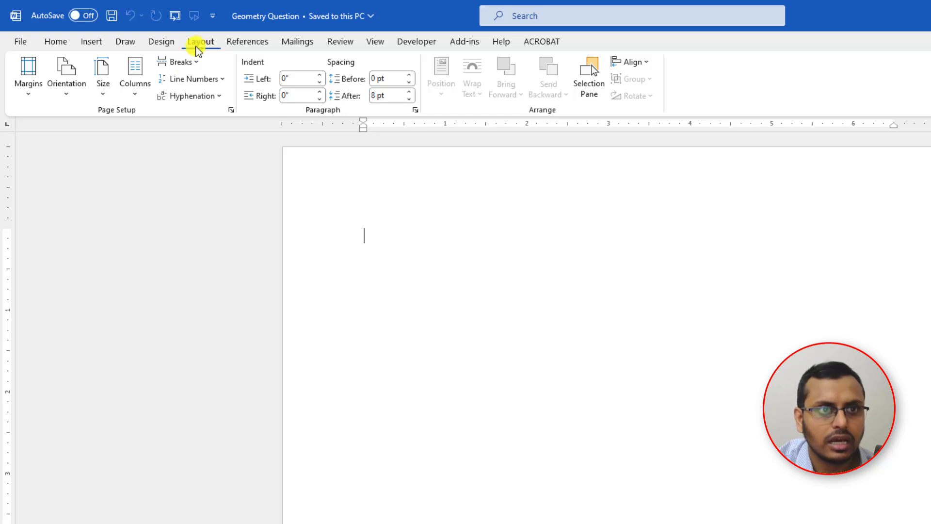
click(105, 94)
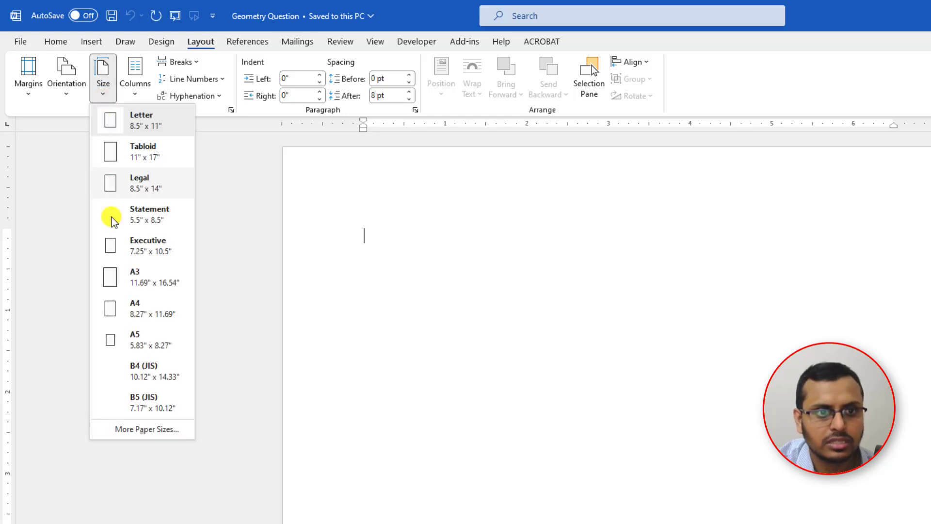
click(141, 308)
- Try a margin preset with half-inch margins, and restore the preset with one-inch margins
click(71, 95)
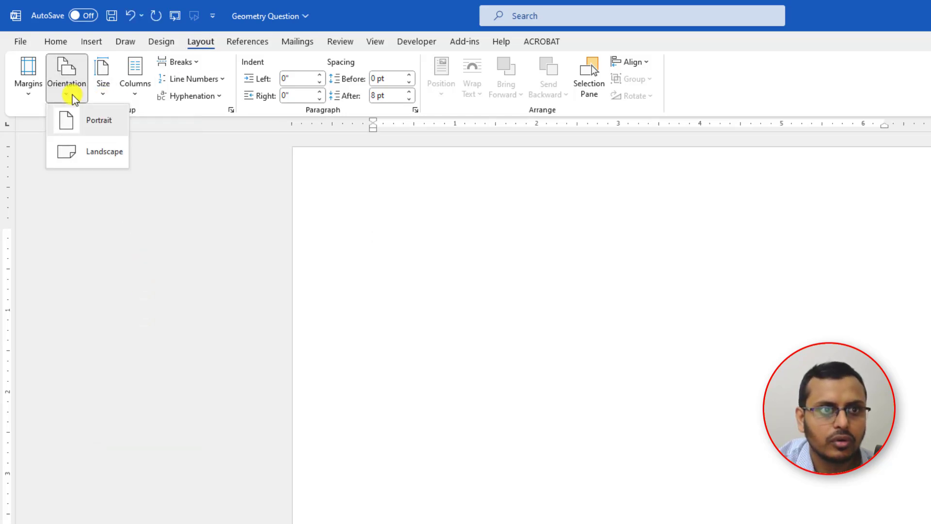
click(72, 94)
click(107, 92)
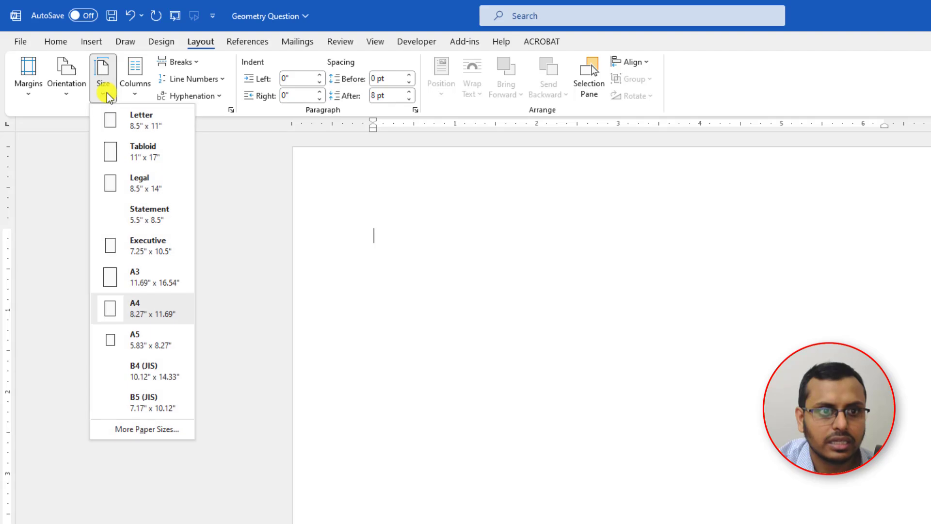
click(31, 97)
click(63, 214)
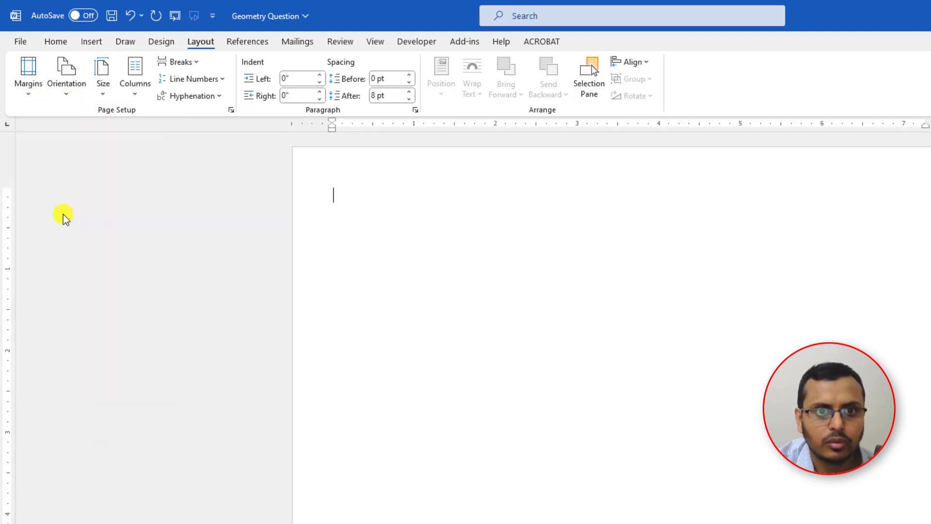
click(64, 93)
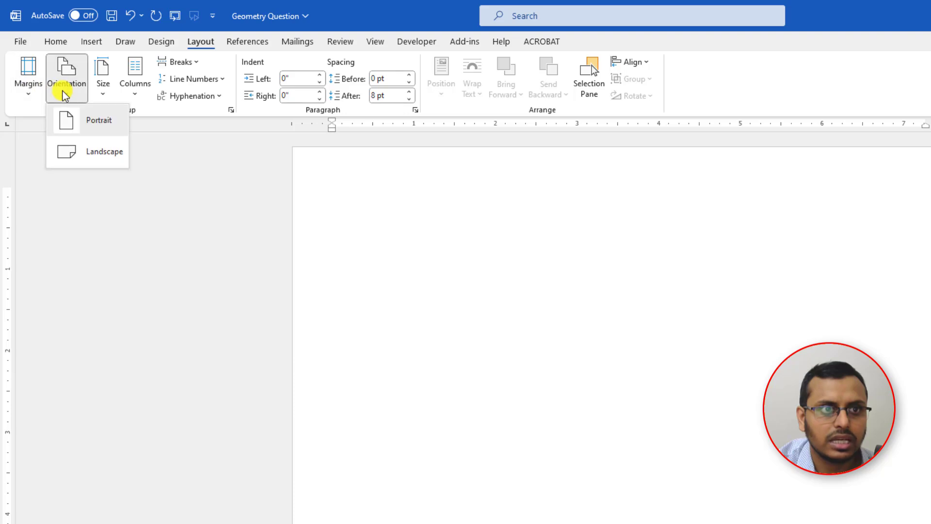
click(35, 94)
click(69, 176)
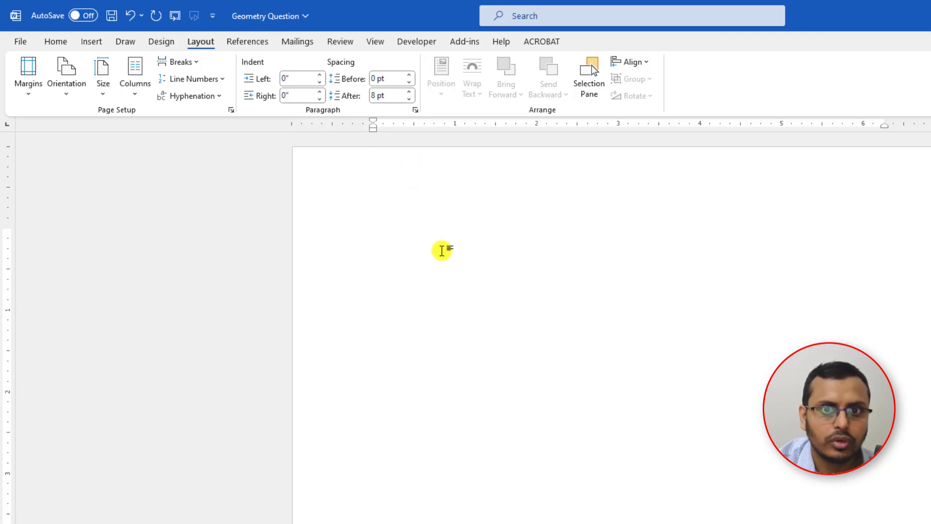
- Set the document's top margin to 0.5 inch in the page setup
click(231, 111)
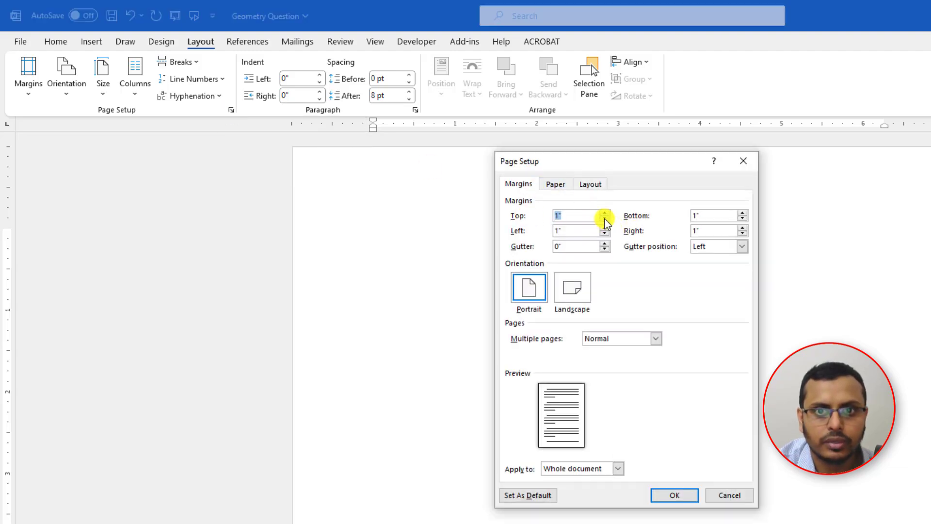
text(0.5)
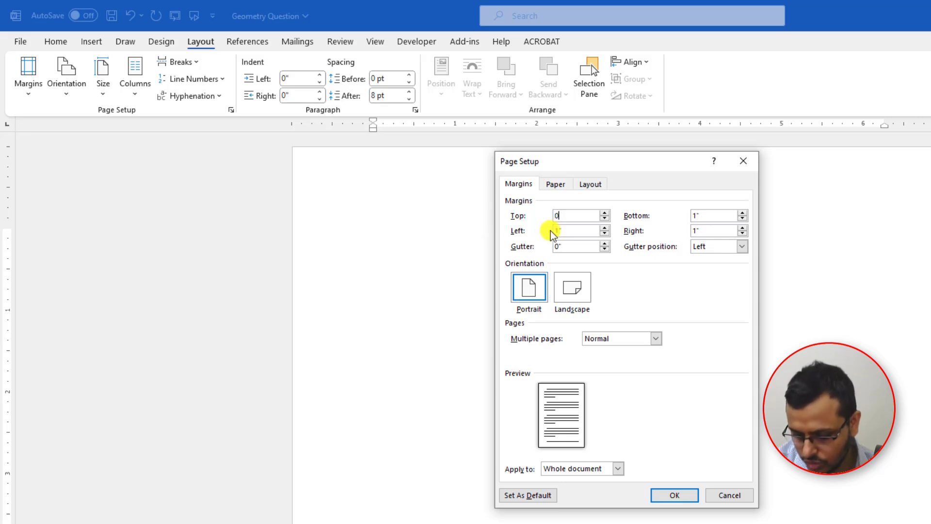
click(662, 497)
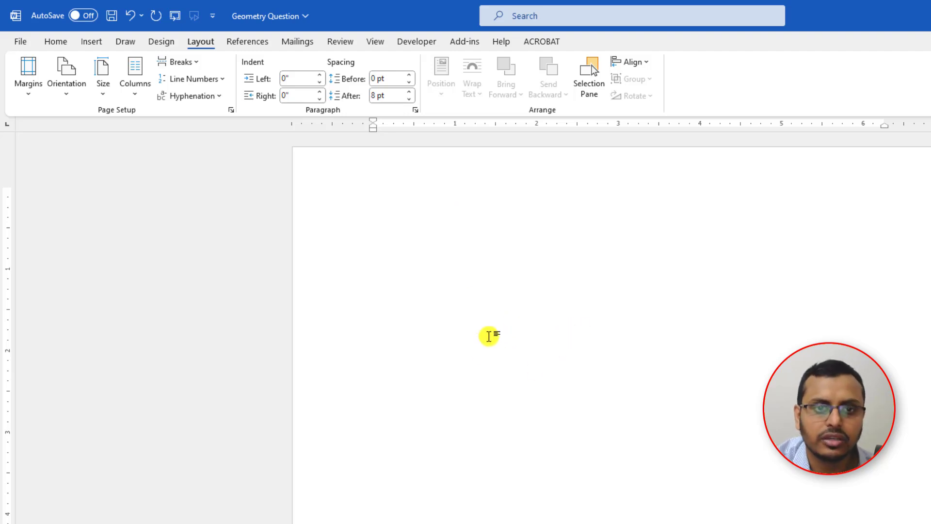
- Copy the board name and "Annual Examination 2024" lines from Avro Pad and paste them into the Word document
key(alt+Tab)
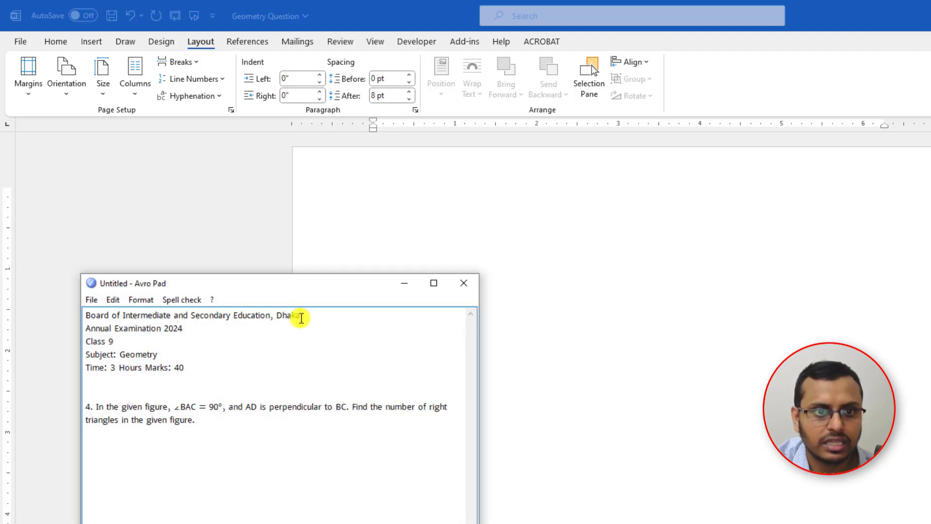
drag(300, 315, 78, 318)
drag(187, 329, 88, 316)
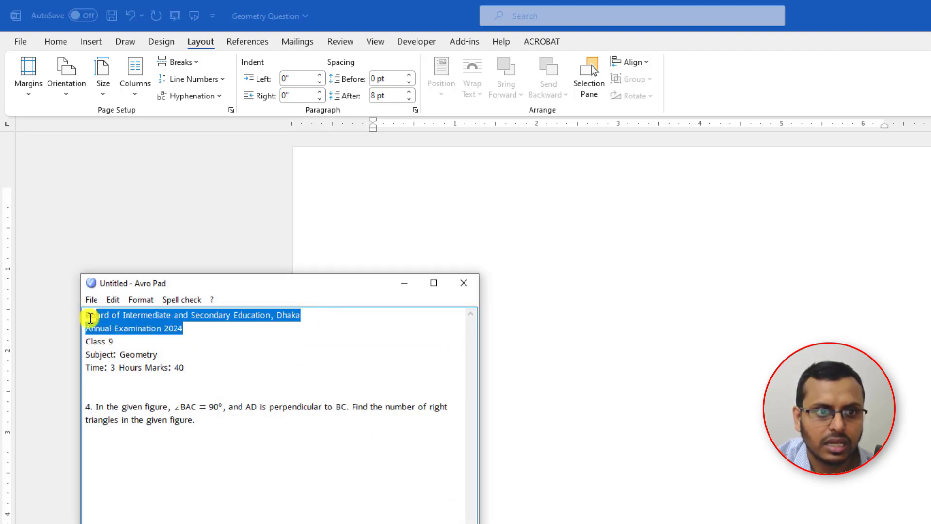
right_click(104, 321)
click(135, 361)
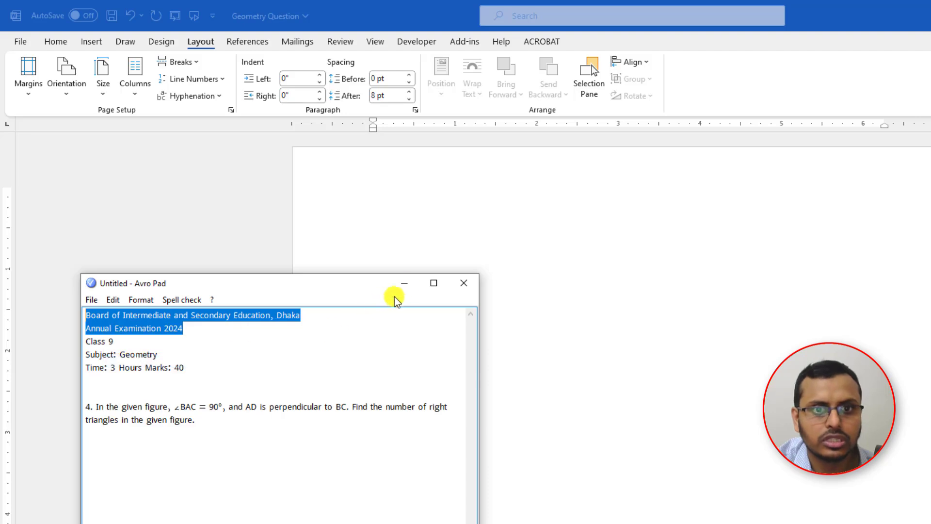
click(404, 283)
key(ctrl+v)
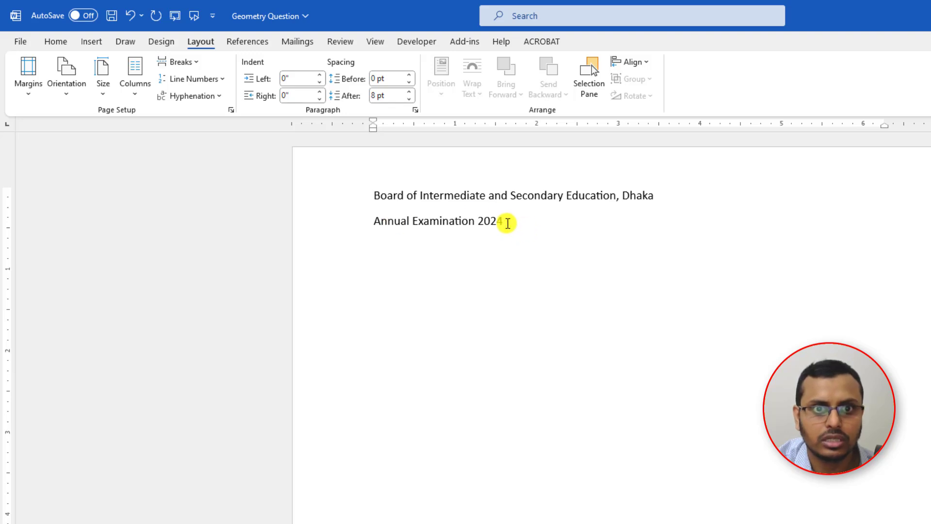
- Centre the two pasted heading lines and change their font to Times New Roman
drag(504, 220, 349, 193)
click(57, 41)
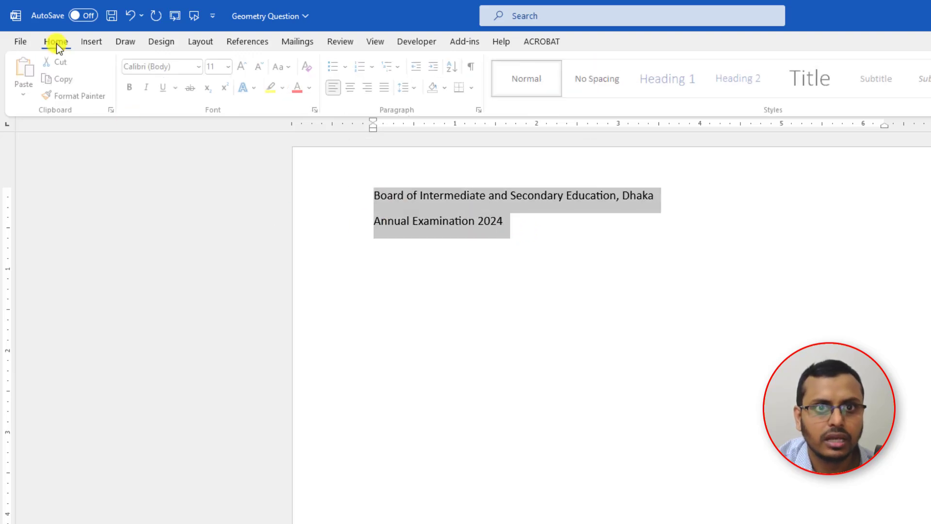
click(361, 86)
click(187, 67)
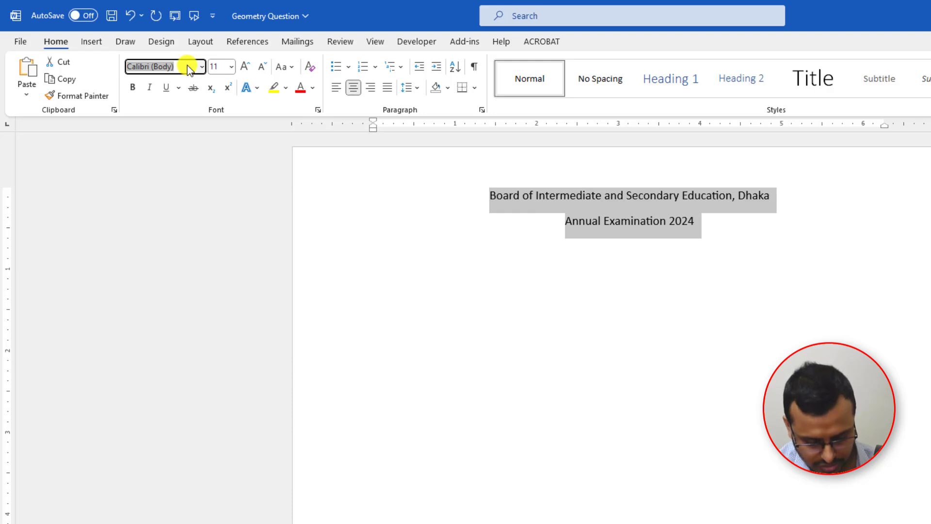
text(Times New Roman)
key(Return)
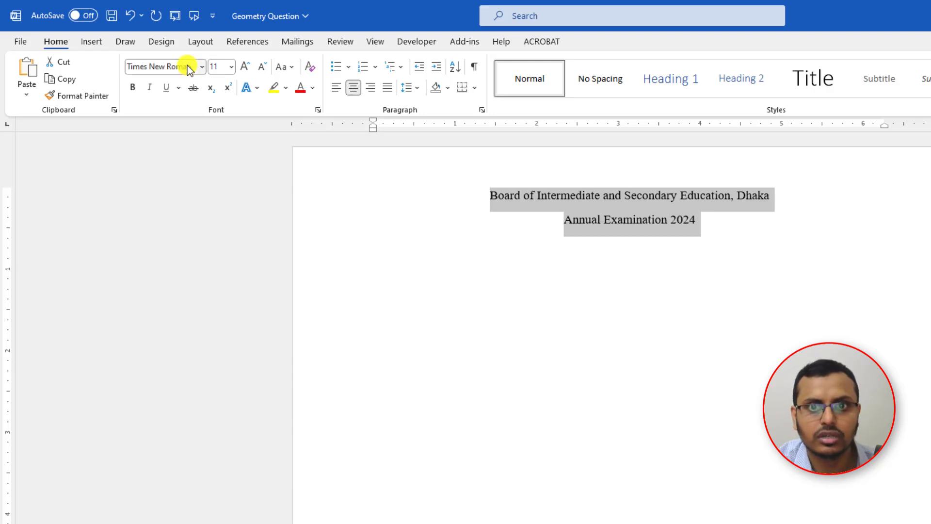
- Remove the space between paragraphs of the same style for the two heading lines
click(415, 89)
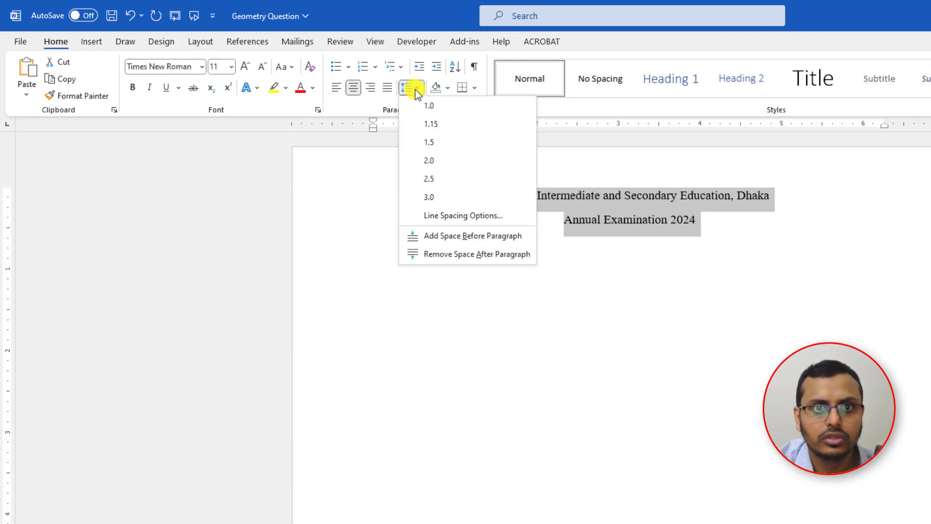
click(440, 215)
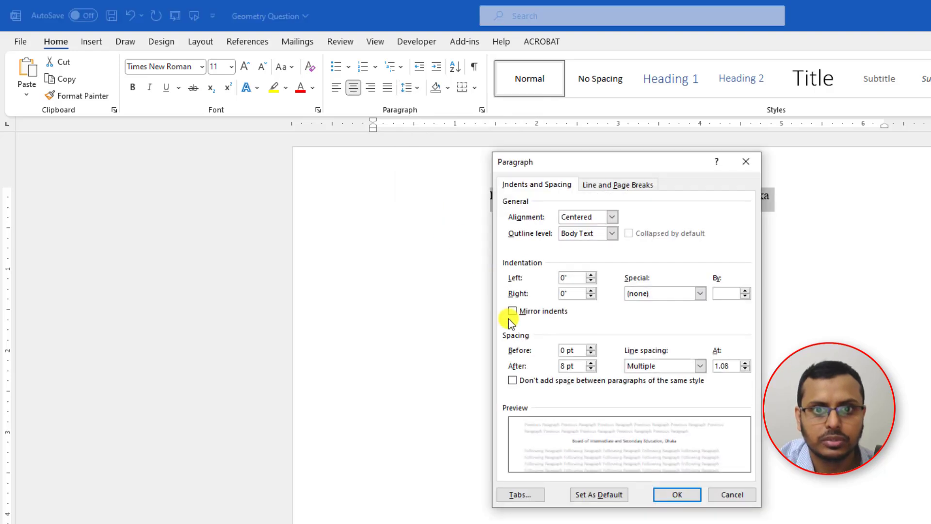
click(534, 381)
click(676, 495)
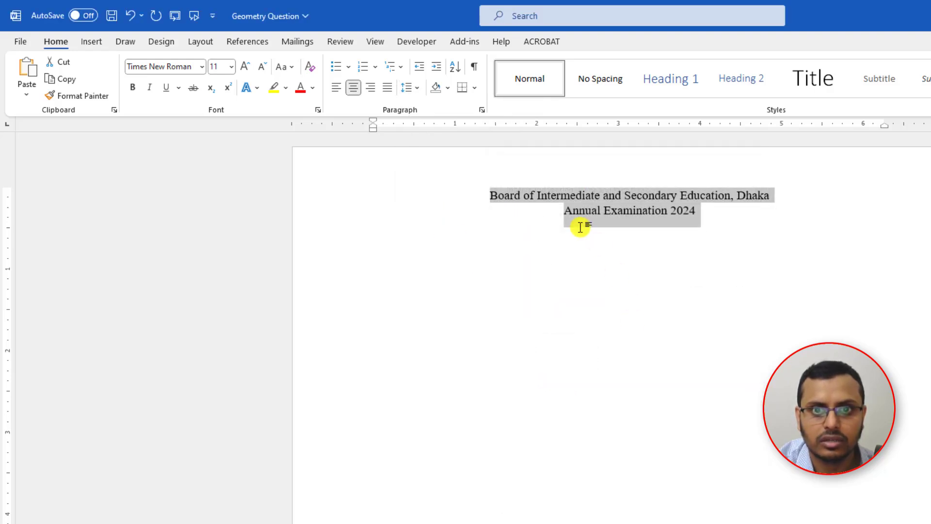
- Increase both heading lines to font size 16 and make the board name line bold
click(245, 66)
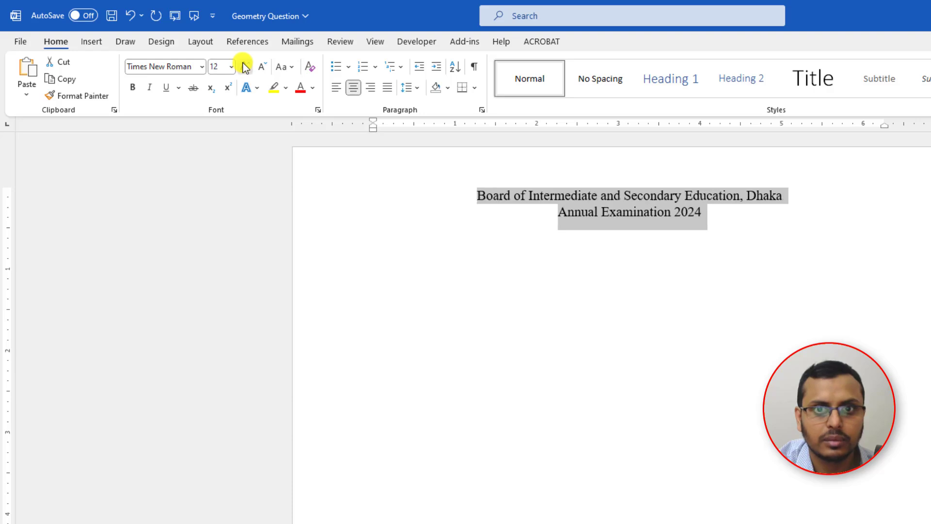
click(245, 66)
click(245, 66)
click(746, 227)
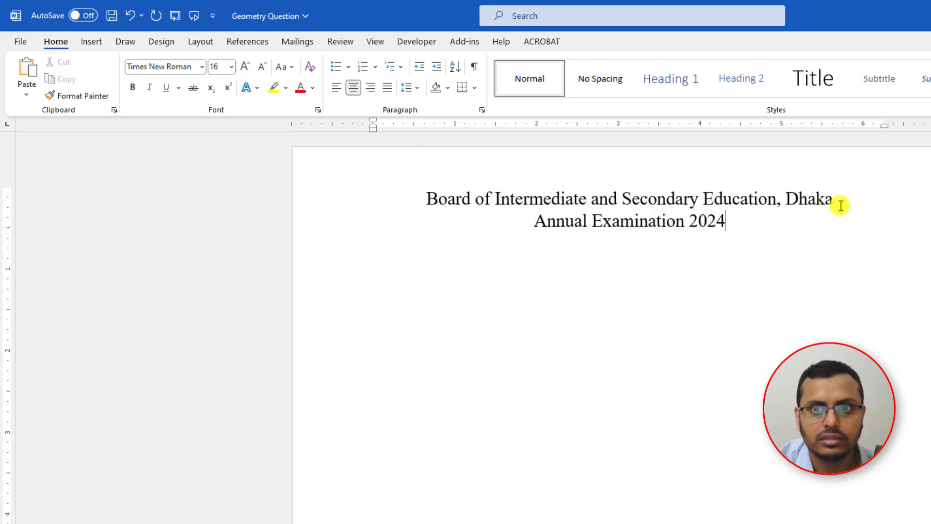
drag(839, 202, 452, 198)
click(132, 87)
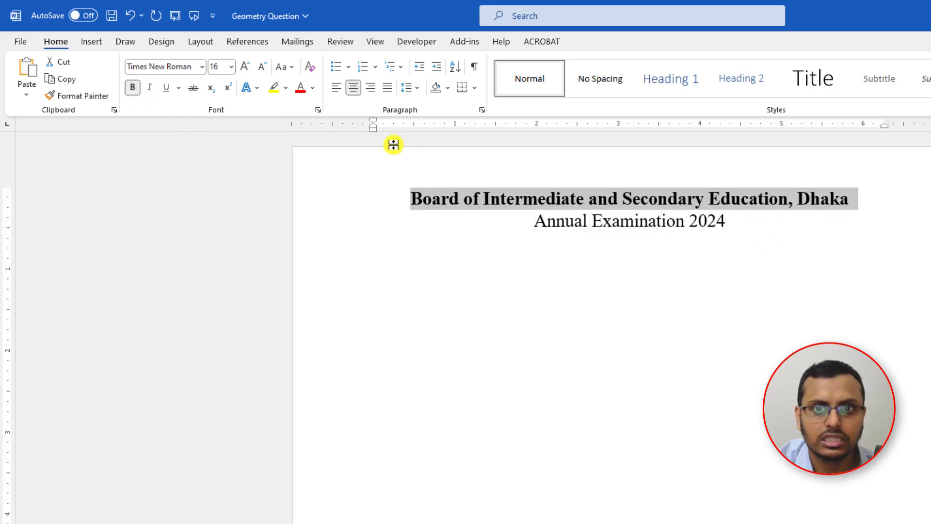
- Add the line "Class: 9" below "Annual Examination 2024" and start a new line after it
click(747, 229)
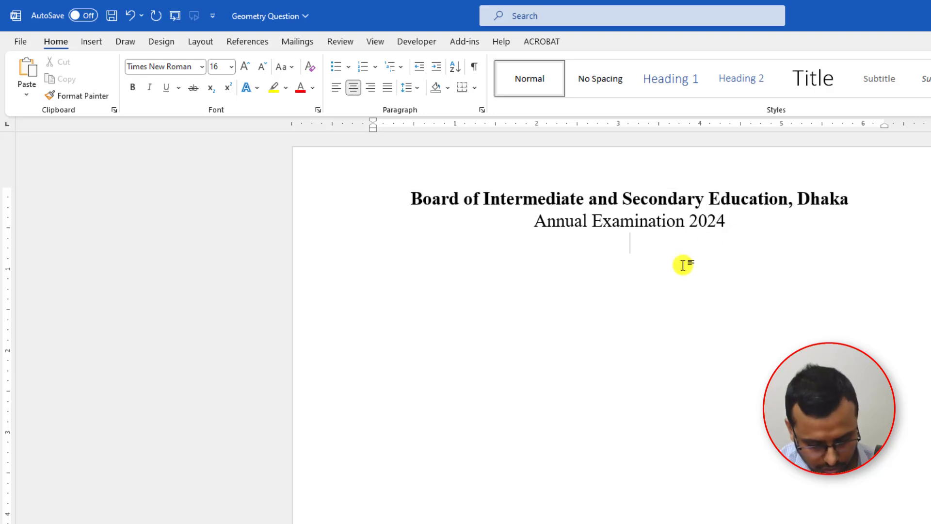
text(Class: 9)
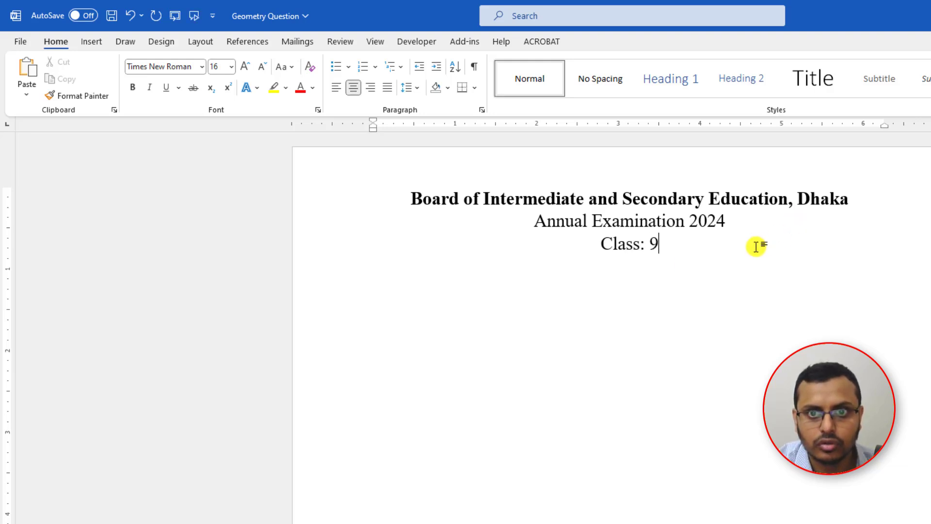
key(Return)
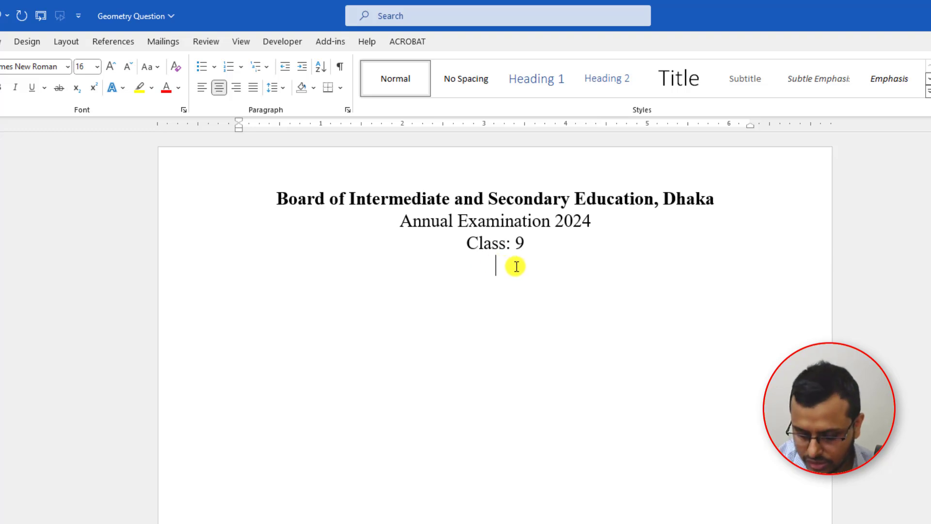
- Insert two full-width horizontal lines below "Class: 9", leaving a left-aligned empty line between them
text(---)
key(Return)
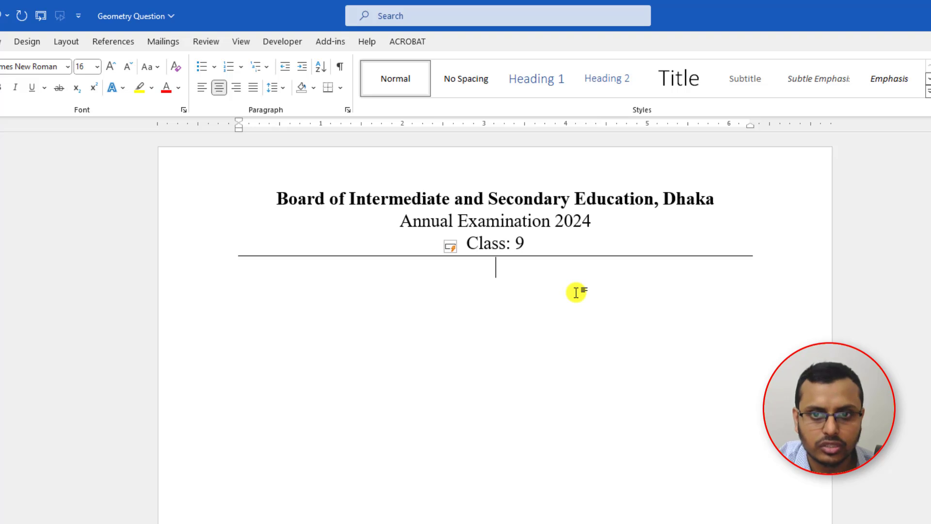
double_click(241, 270)
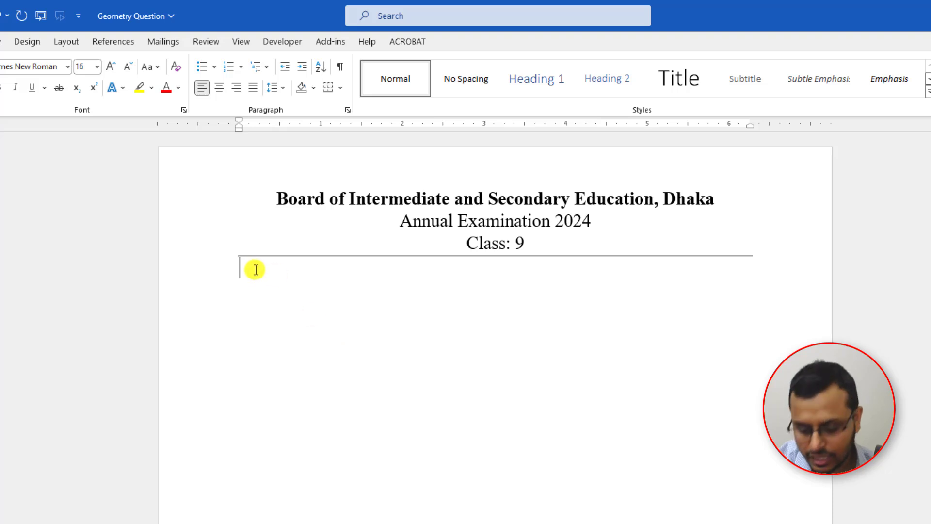
text(---)
key(Return)
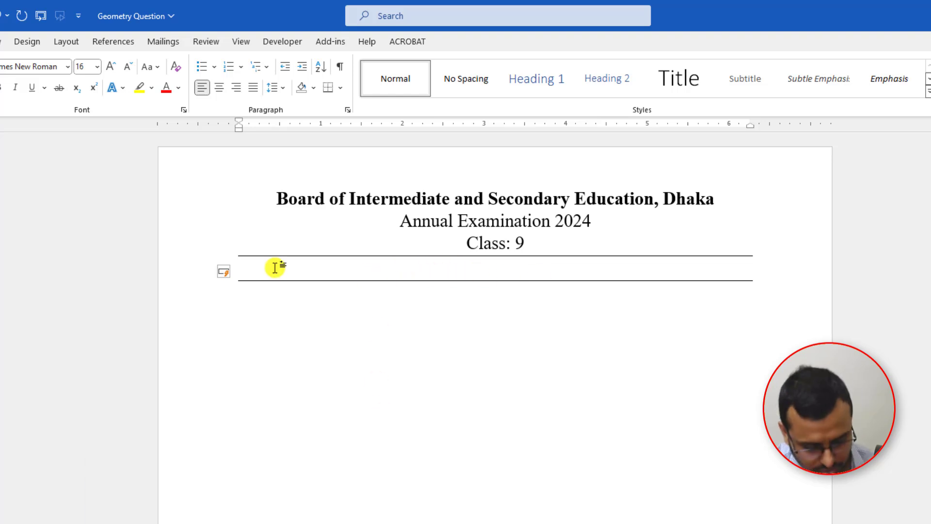
- Add "Subject: Geometry" between the two horizontal lines and centre it
text(Subject: Geometry)
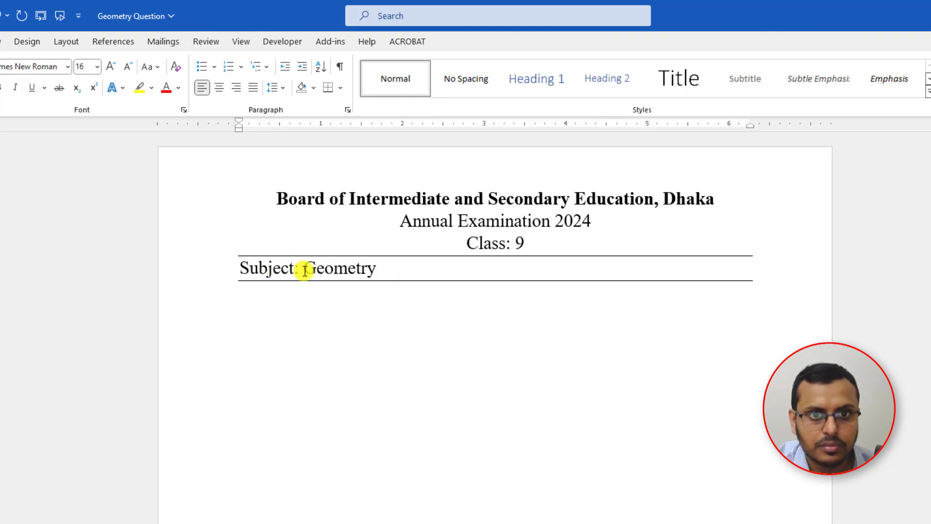
triple_click(244, 270)
click(216, 95)
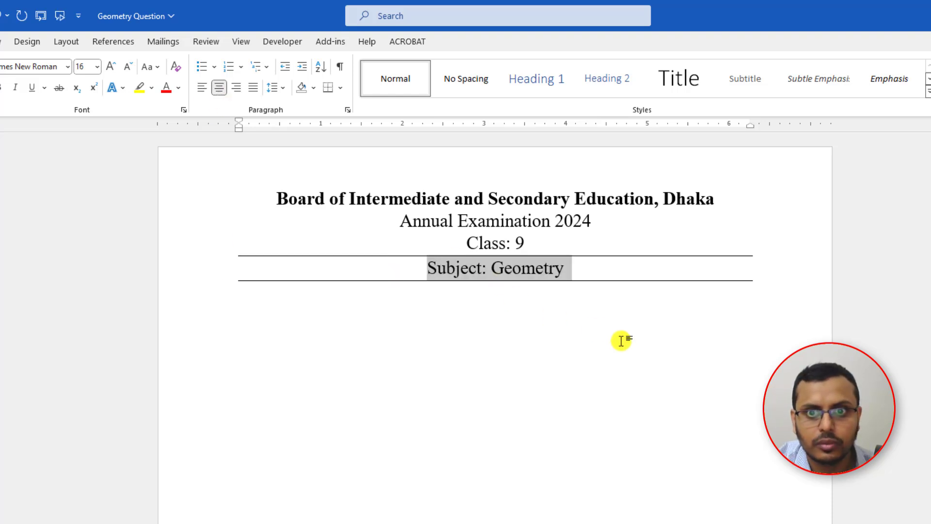
click(617, 339)
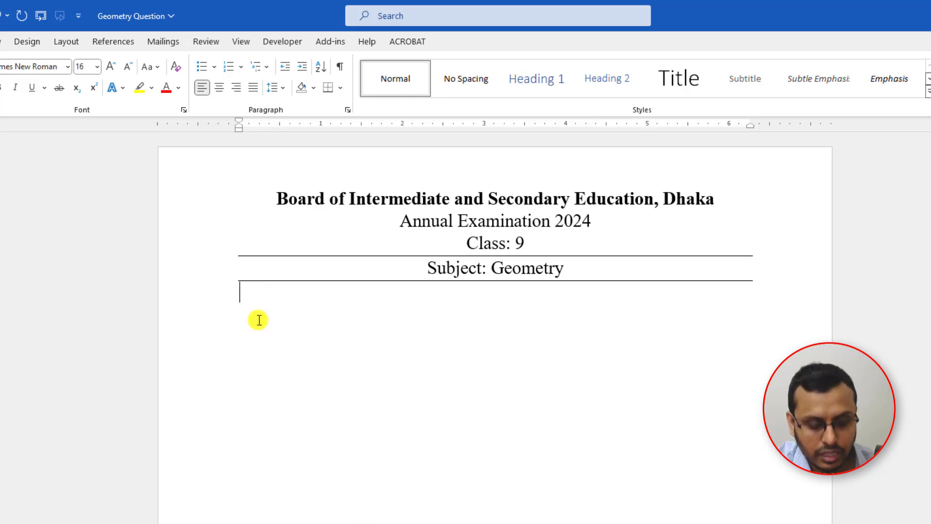
- Below the second horizontal line, add "Time: 3 Hours" and, tabbed across on the same line, "Marks: 40"
text(Time: 3 Hours)
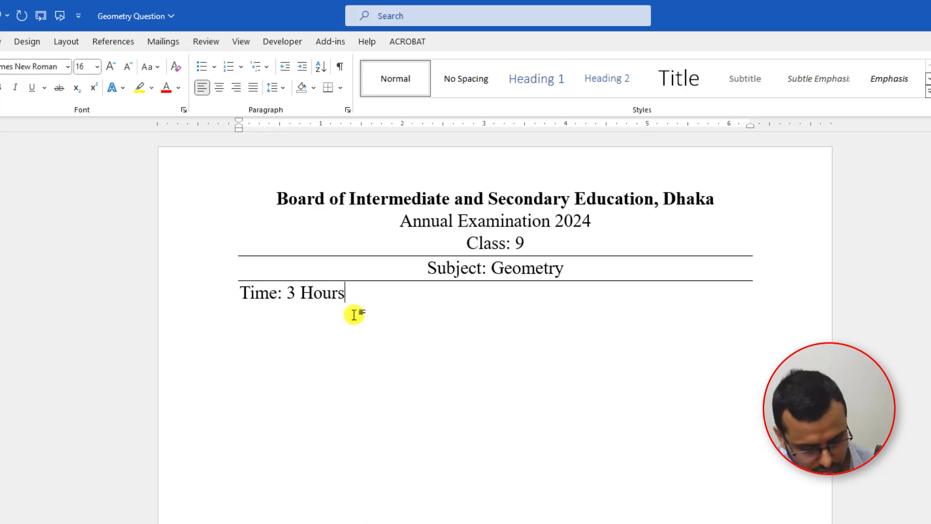
key(Tab)
key(Tab)
key(Tab)
key(Tab)
key(Tab)
key(Tab)
key(Tab)
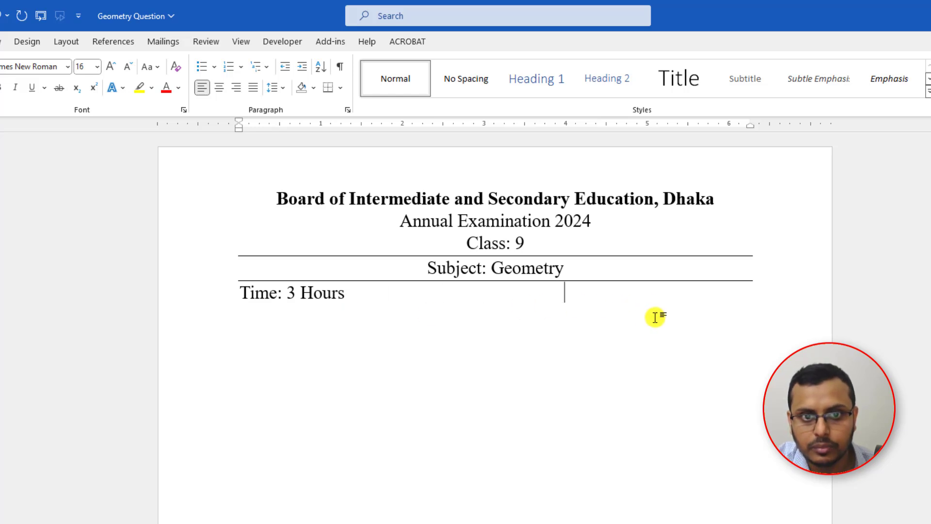
key(Tab)
text(Marks: 40)
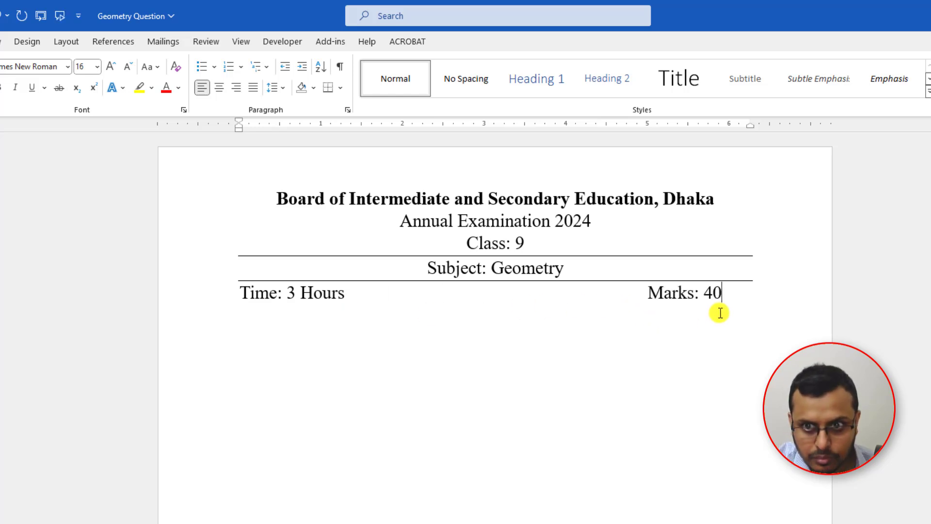
- Shift "Marks: 40" so it ends at the right margin without wrapping onto another line
click(648, 294)
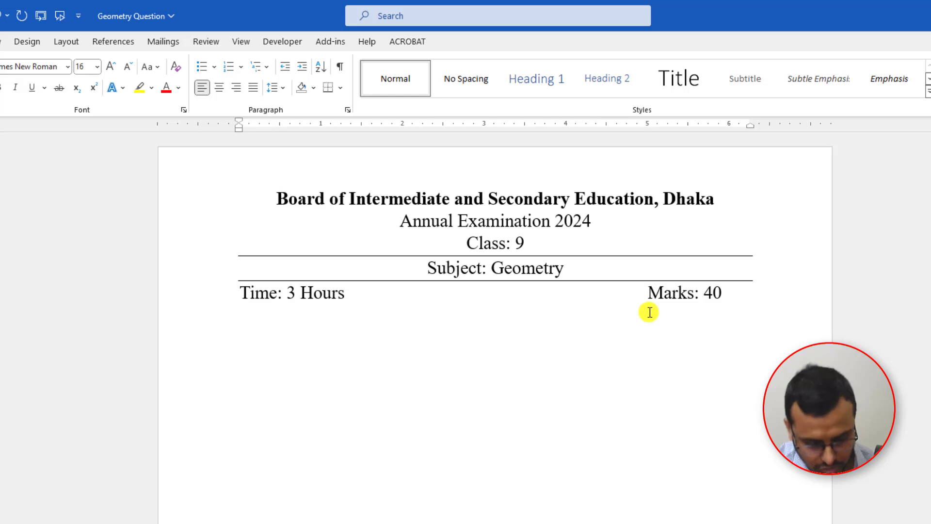
key(Tab)
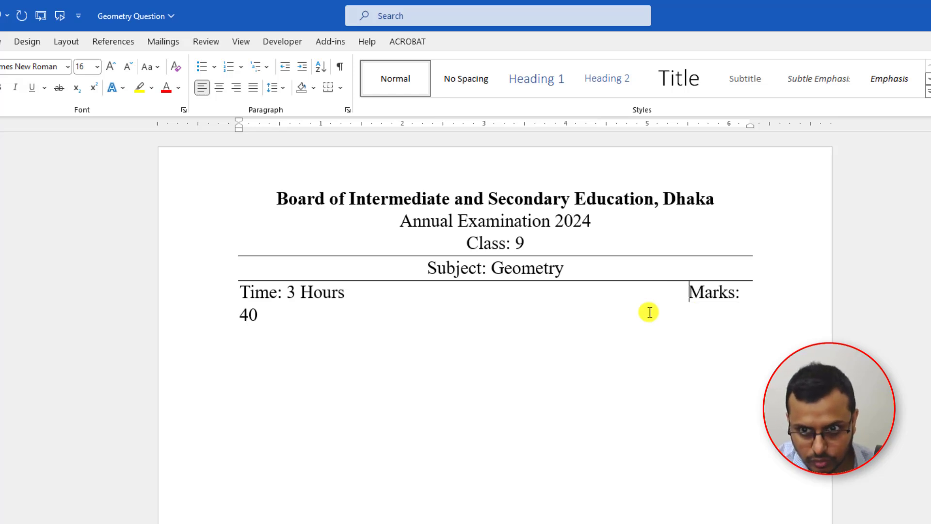
key(BackSpace)
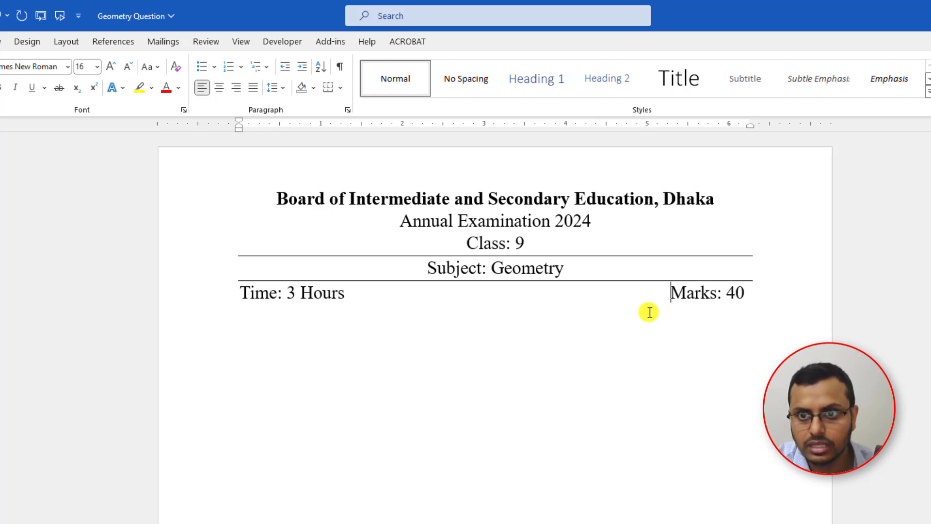
key(BackSpace)
key(End)
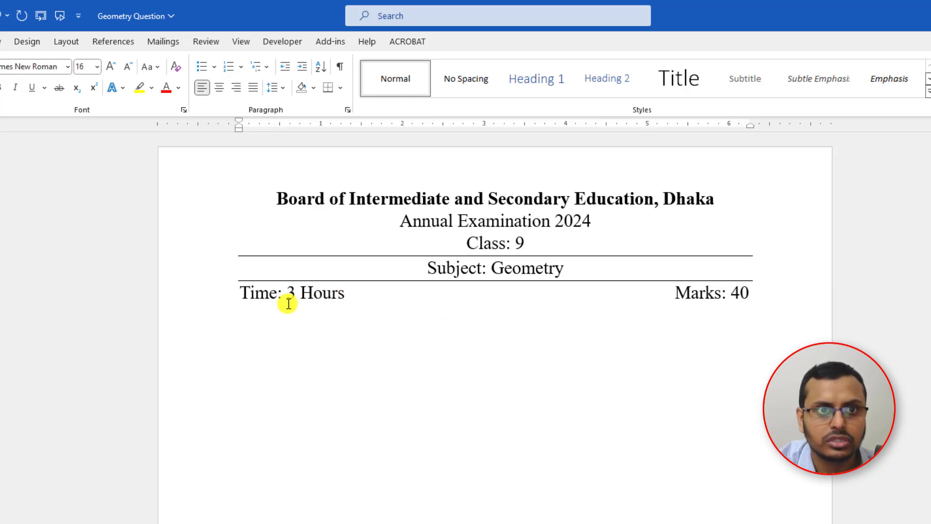
- Reduce the time and marks line to size 12, keeping the marks at the right margin, and make the subject line one size smaller
click(354, 302)
drag(745, 291, 239, 292)
click(129, 66)
click(129, 67)
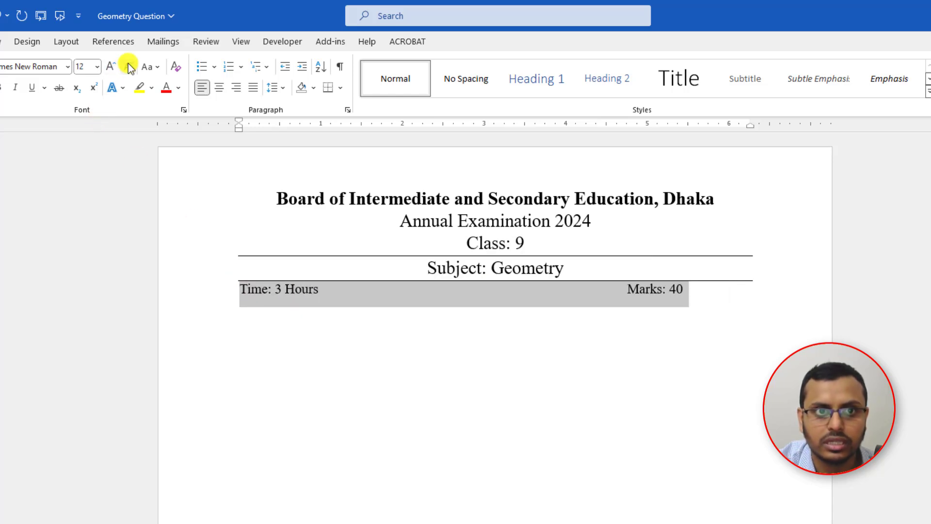
click(526, 294)
key(Tab)
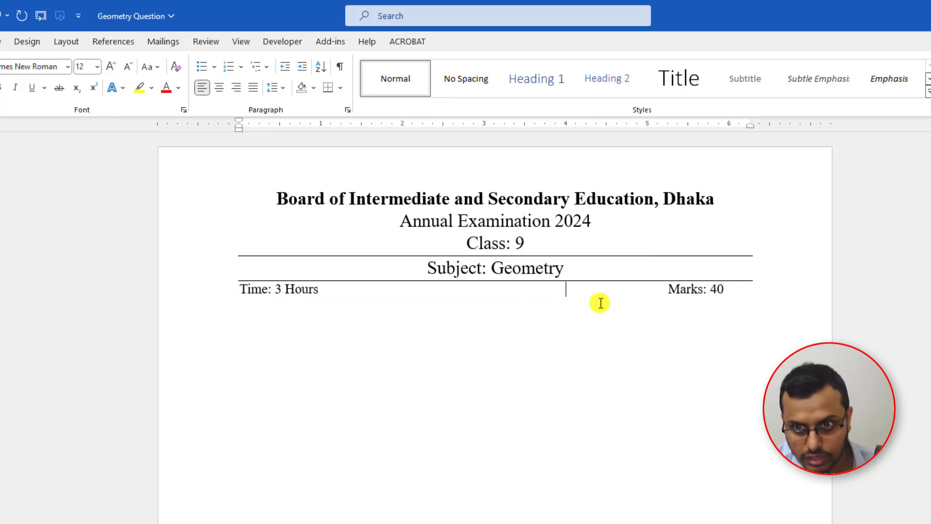
key(Tab)
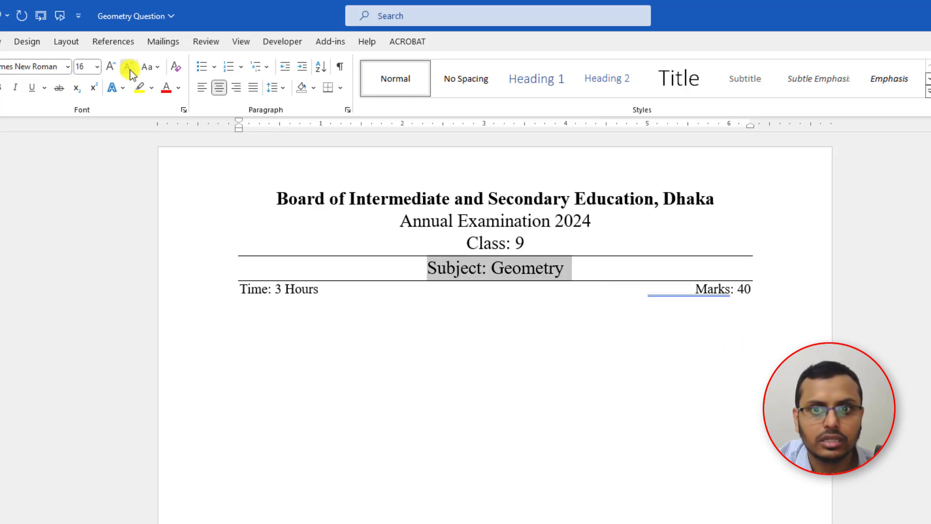
click(129, 68)
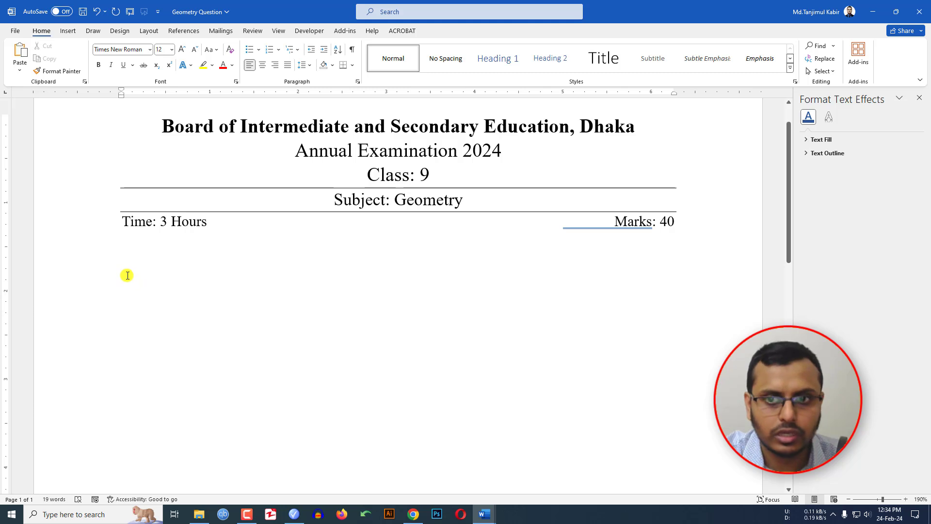
- Start question 1 below the heading with the text "In the following Figure," in Times New Roman
text(1.)
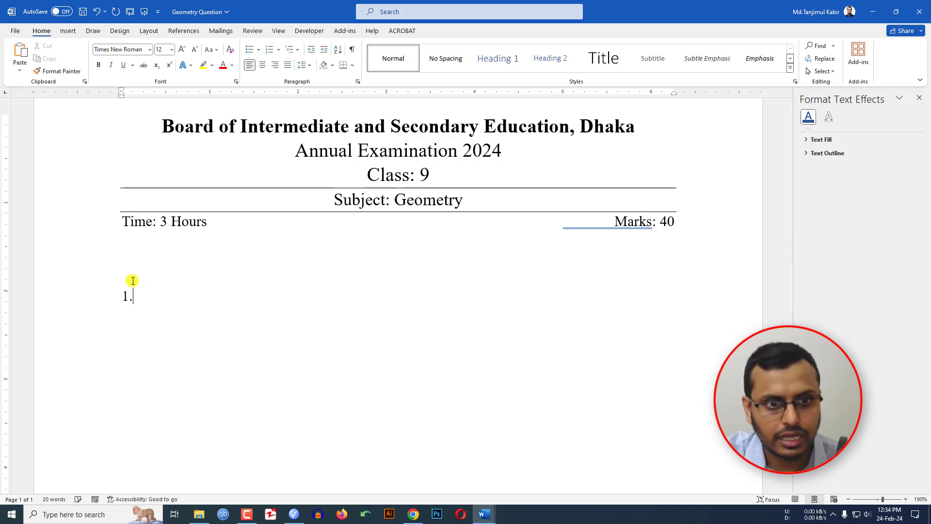
text(In the following Figure)
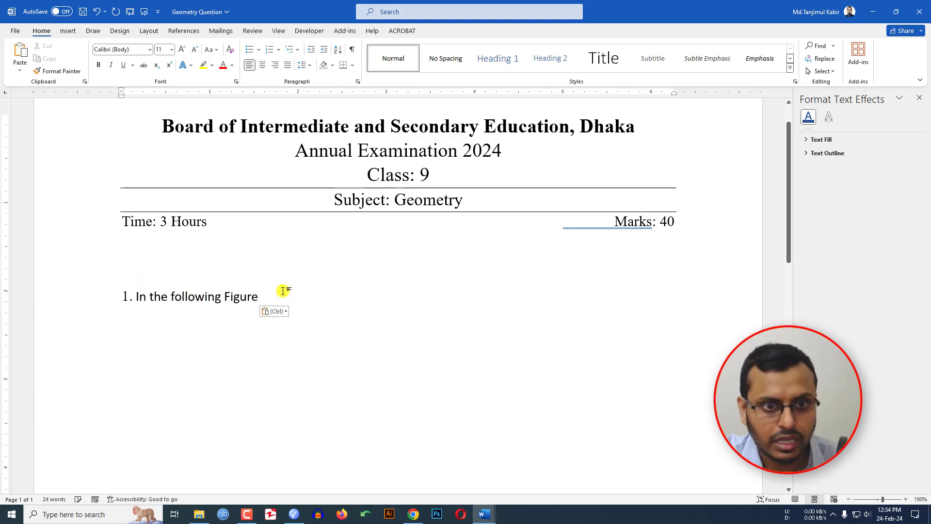
drag(261, 297, 136, 298)
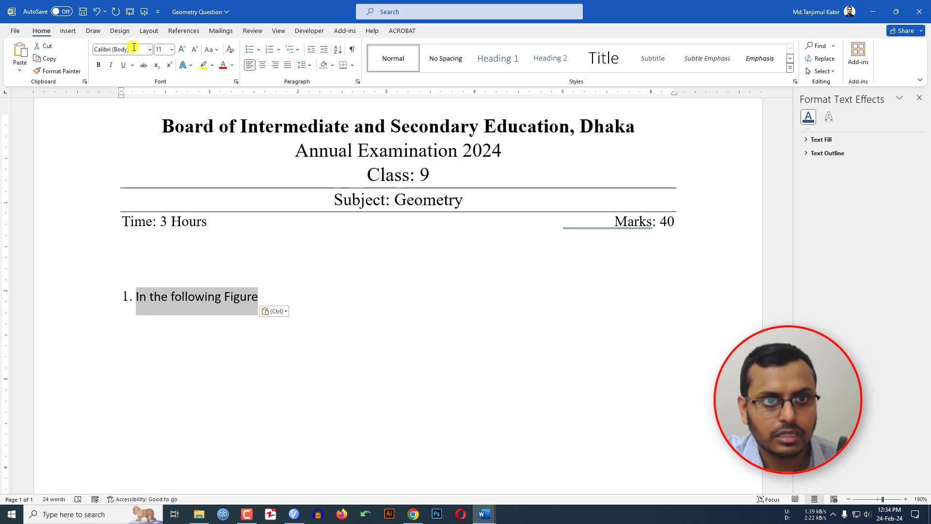
key(Return)
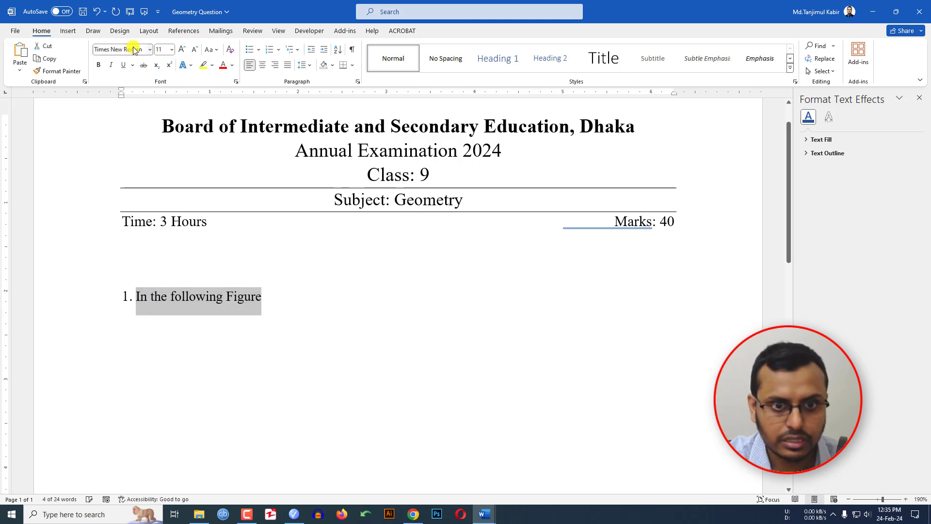
click(288, 297)
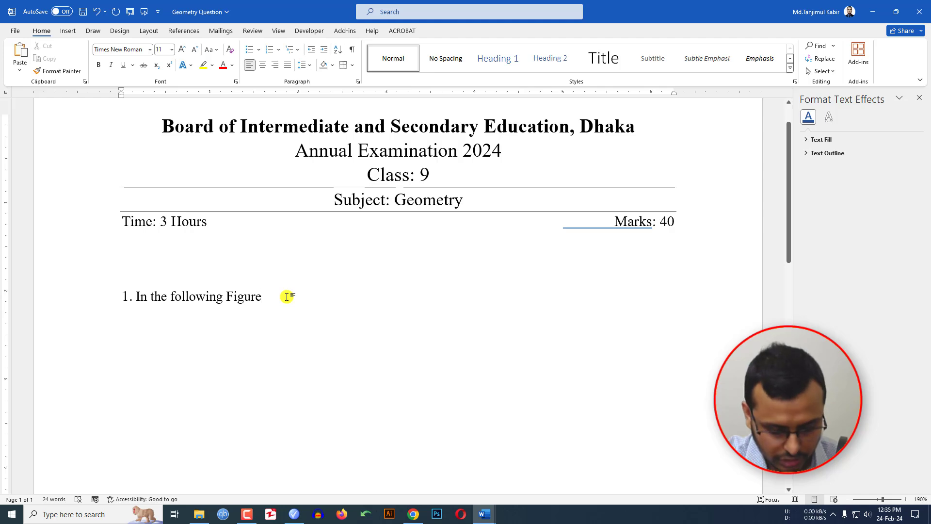
text(,)
- Continue question 1 with the triangle name "ΔABC,", inserting the Δ as an equation symbol
click(71, 31)
click(686, 70)
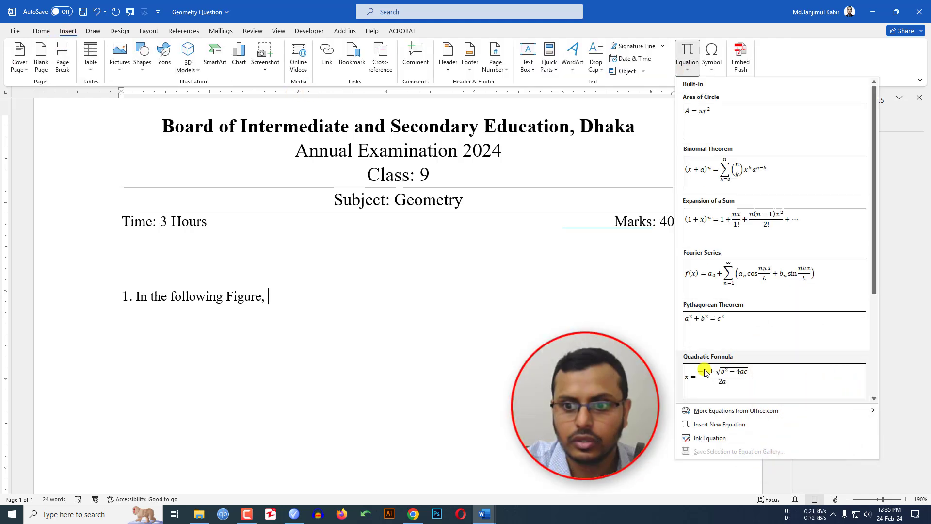
click(714, 419)
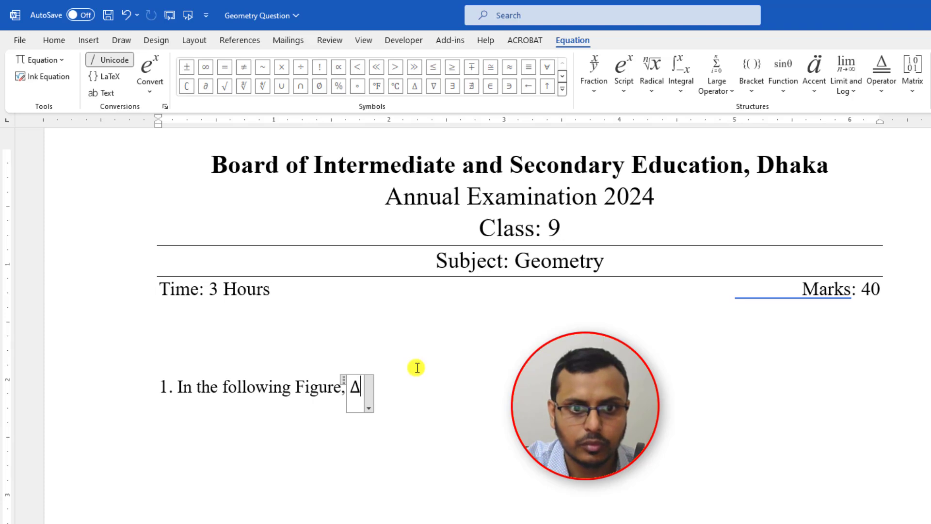
click(401, 383)
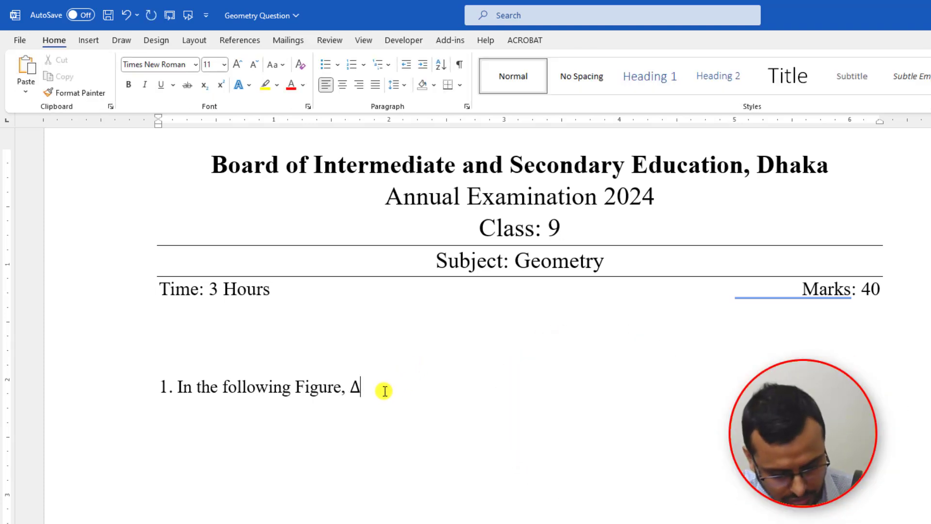
text(ABC)
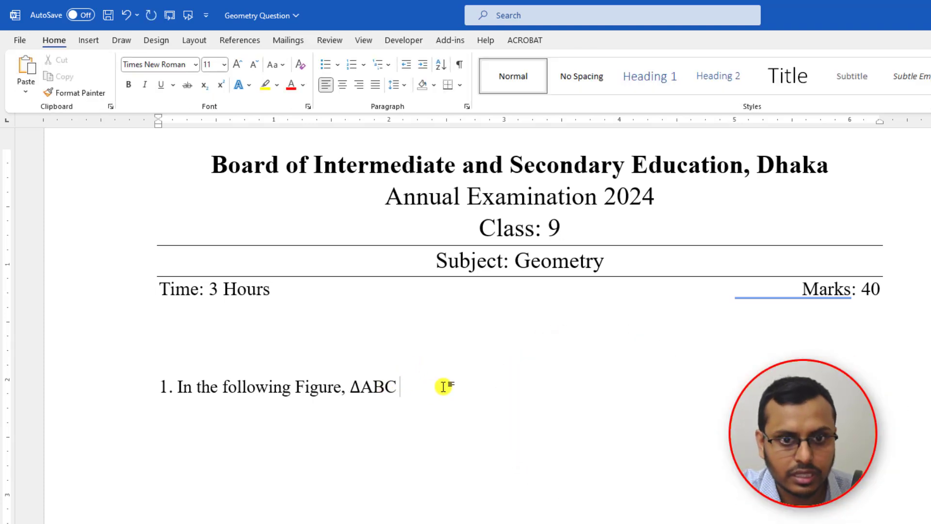
key(BackSpace)
text(,)
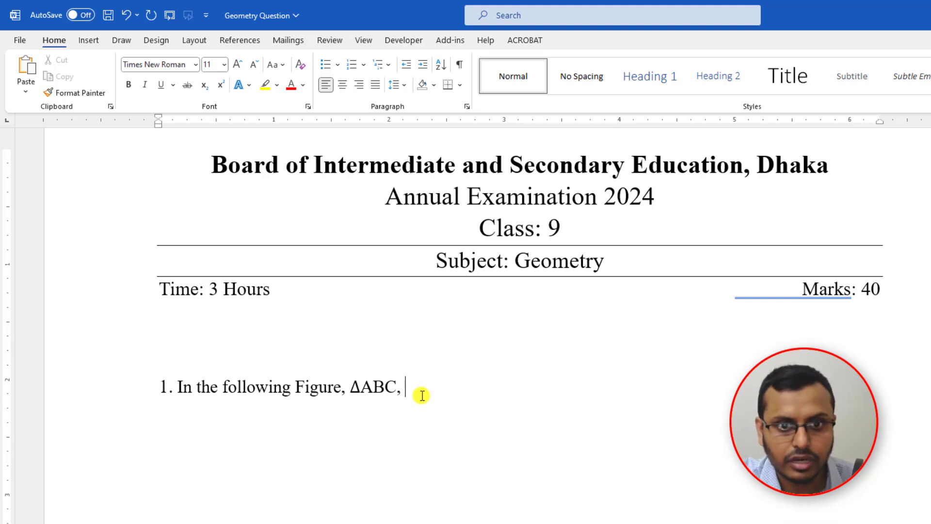
- Insert the Cambria Math angle symbol ∠ after "ΔABC," and follow it with "A=90"
click(87, 40)
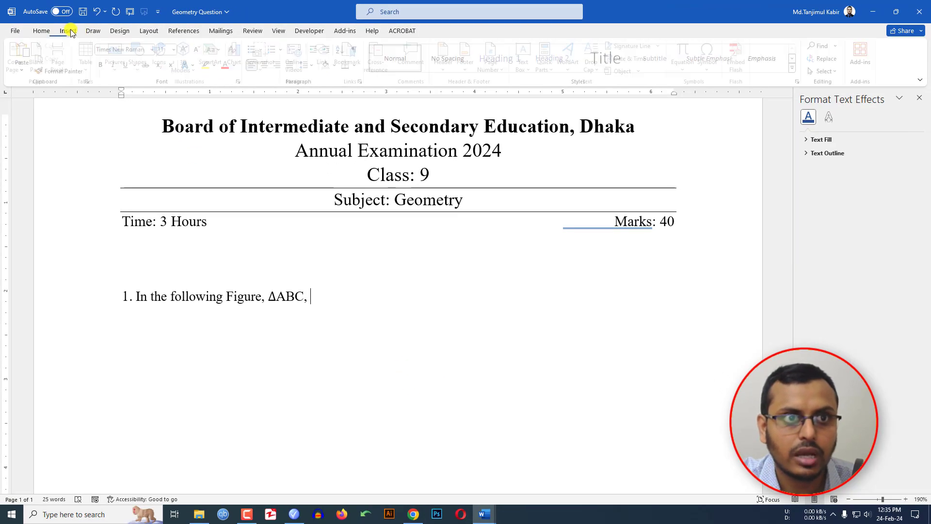
click(712, 55)
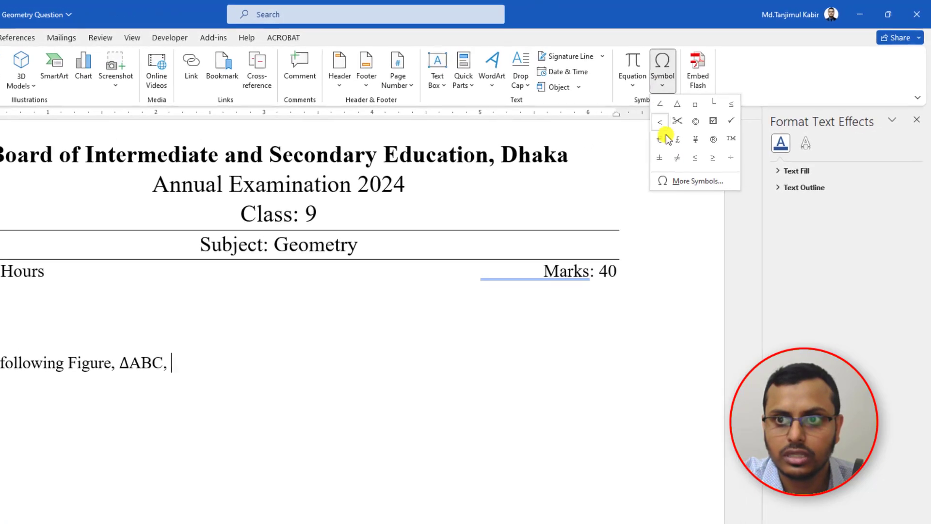
click(683, 183)
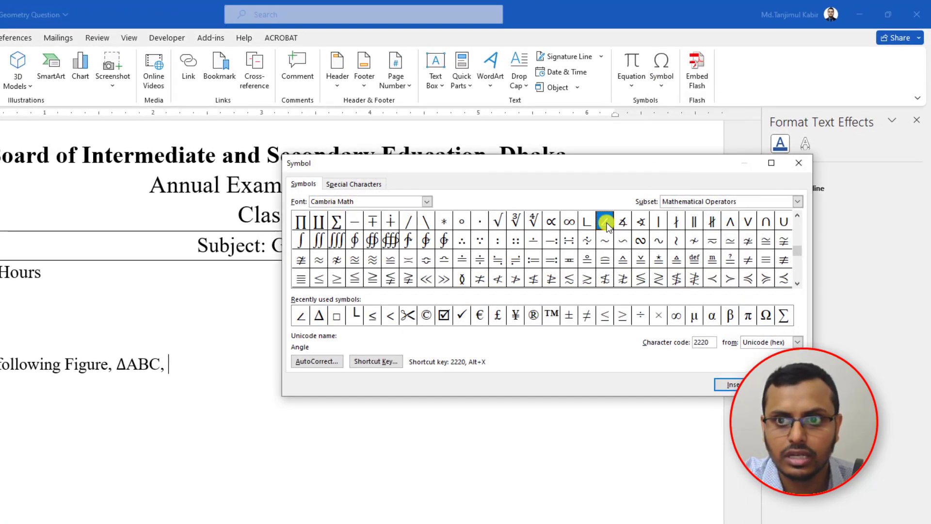
click(727, 384)
click(781, 384)
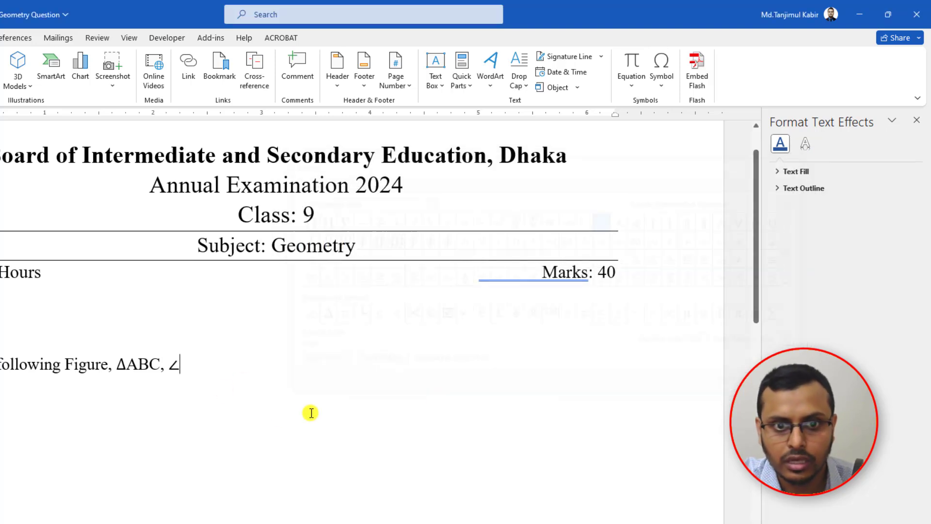
text(A)
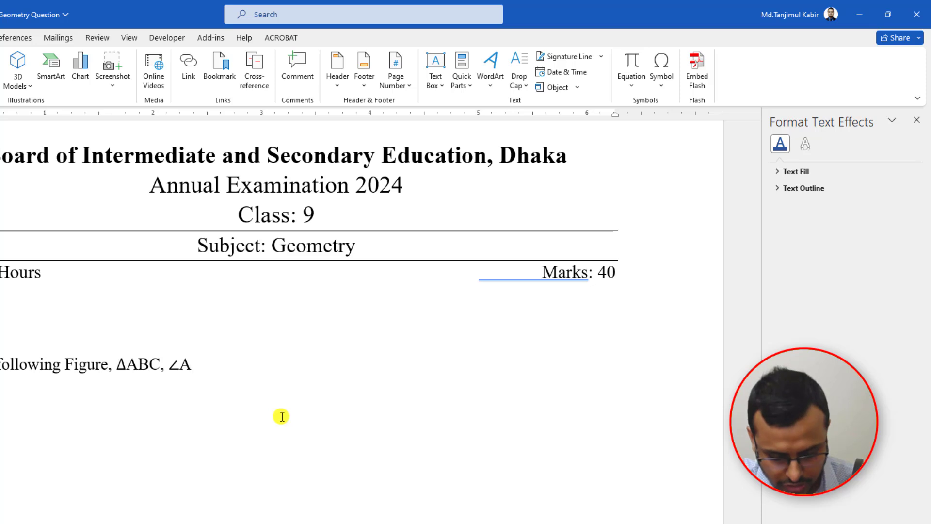
text(=90)
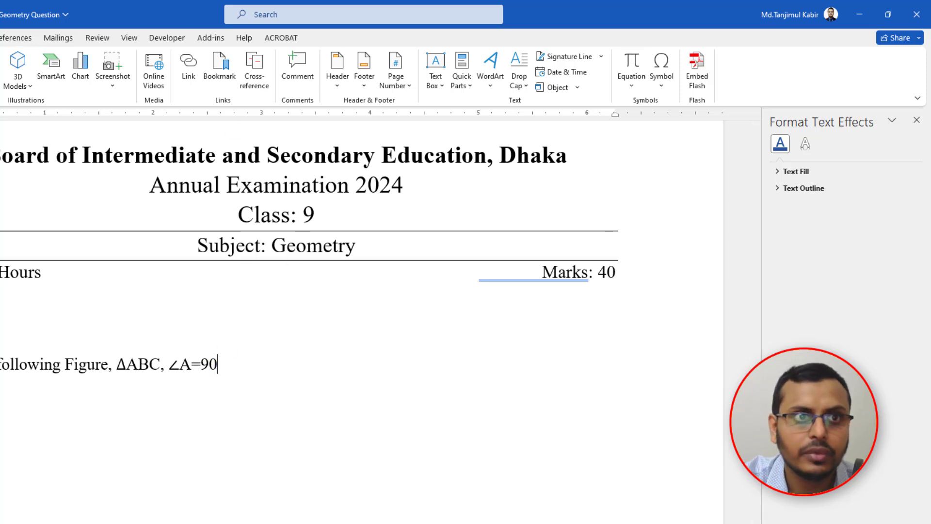
- Add a degree symbol after "90" using a new equation
click(632, 83)
click(676, 515)
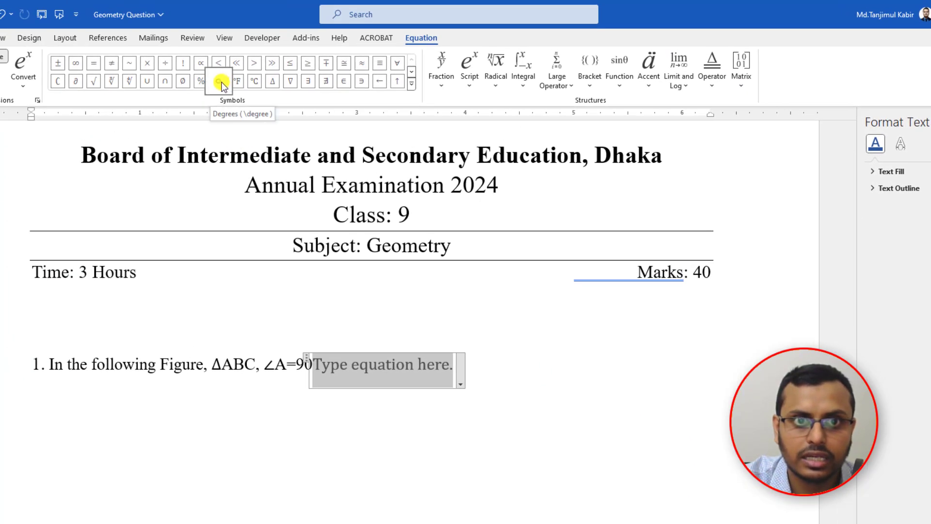
click(220, 82)
click(378, 372)
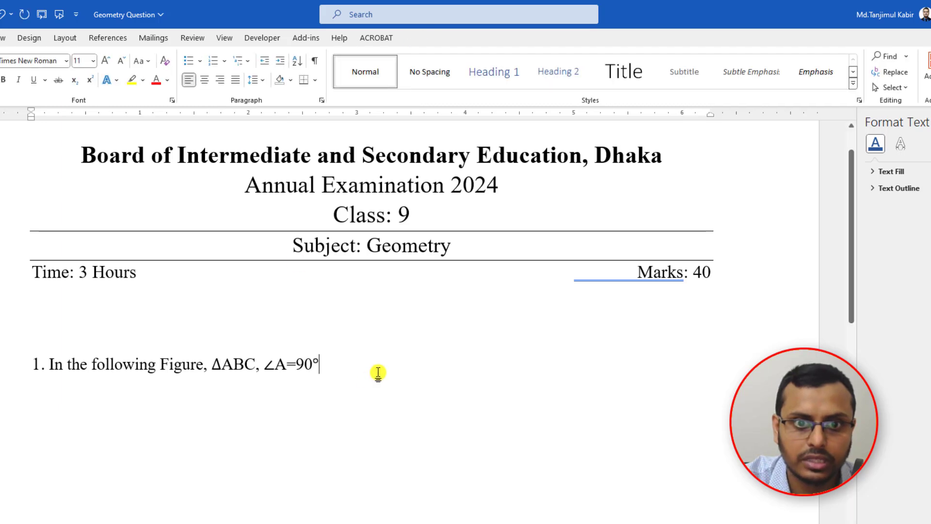
- Continue question 1 after "∠A=90°" with ",∠C=60", inserting the angle symbol from the symbol collection
text(,)
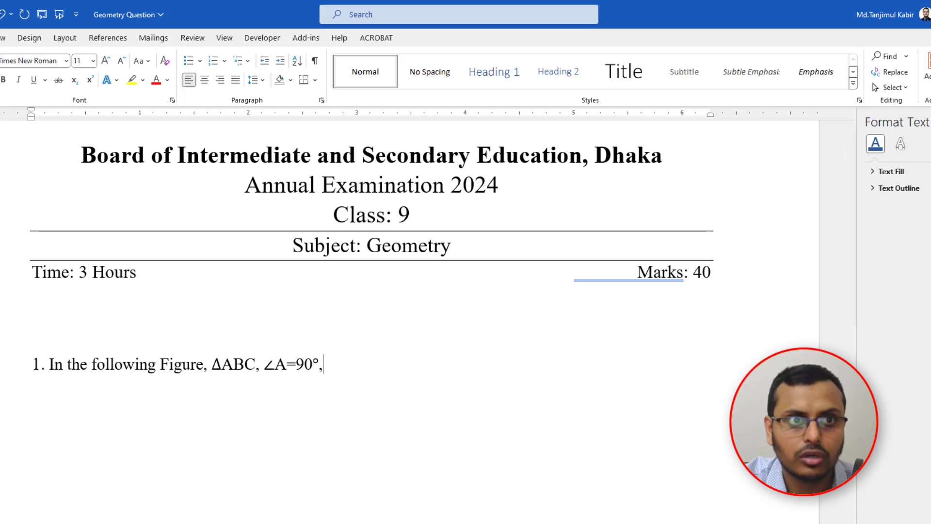
click(0, 38)
click(756, 88)
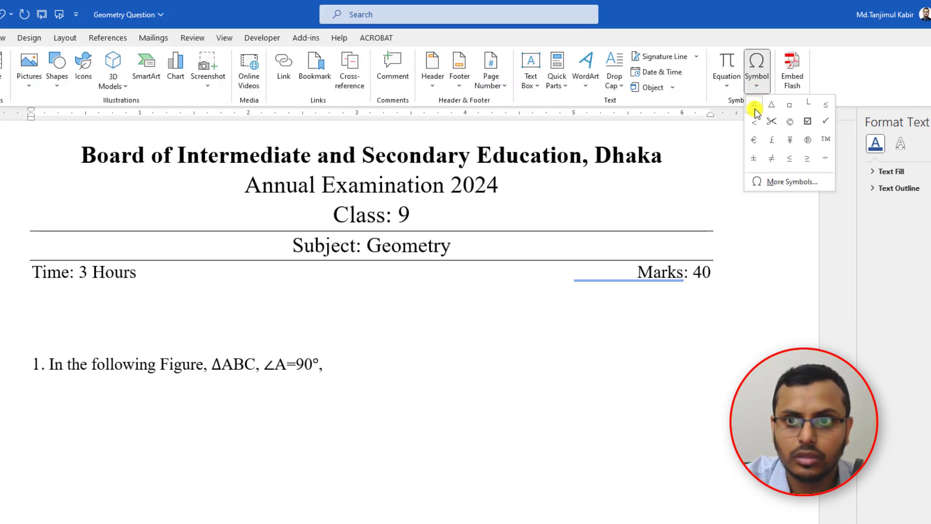
click(755, 110)
text(C=6)
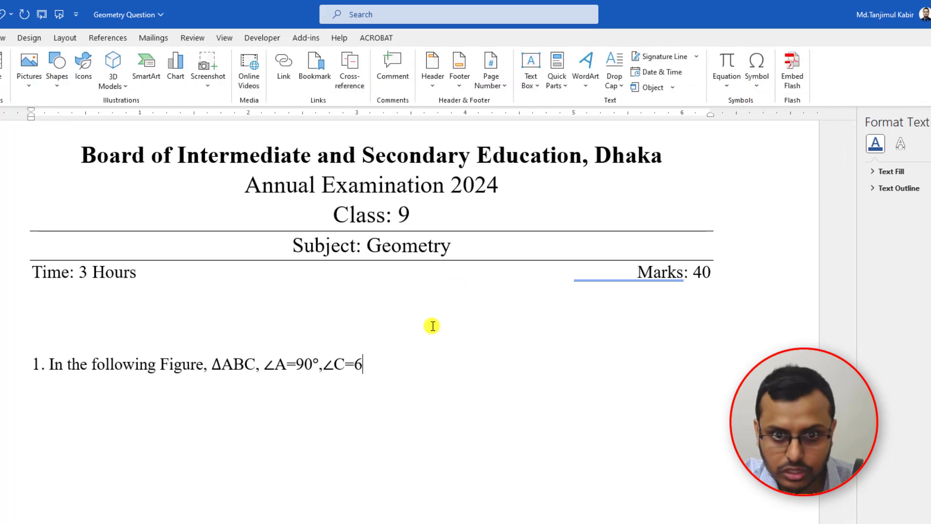
text(0)
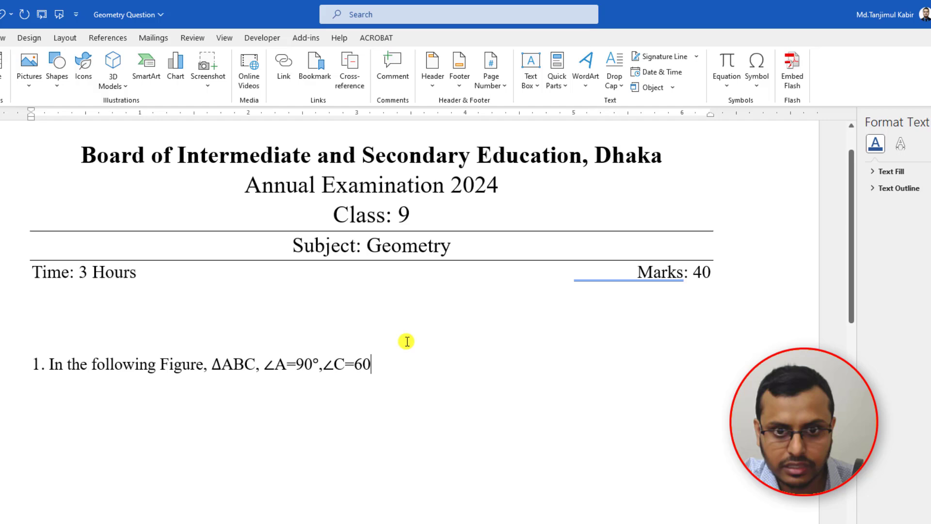
- Add a degree symbol after "∠C=60" by reusing the one that follows 90
click(316, 361)
click(380, 371)
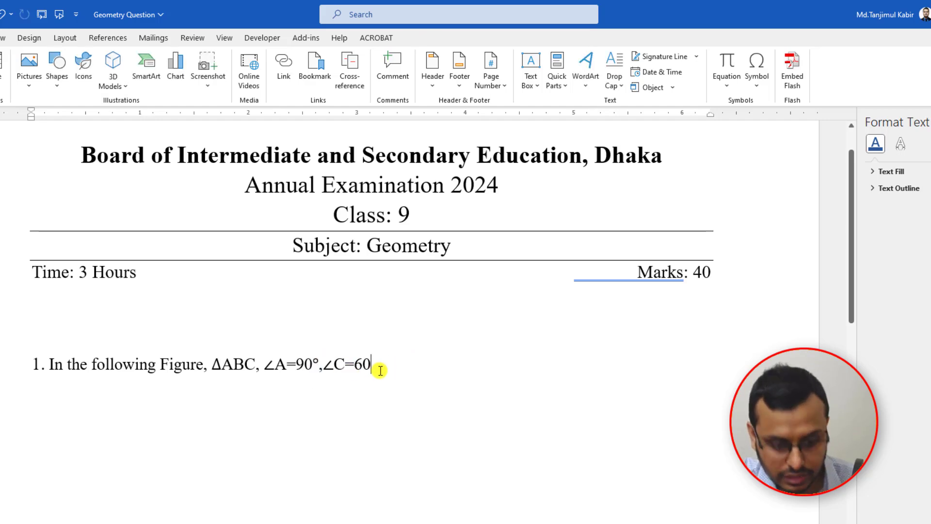
text(°)
click(413, 359)
- Complete the question 1 sentence with ", AC=15cm Find BC"
text(, )
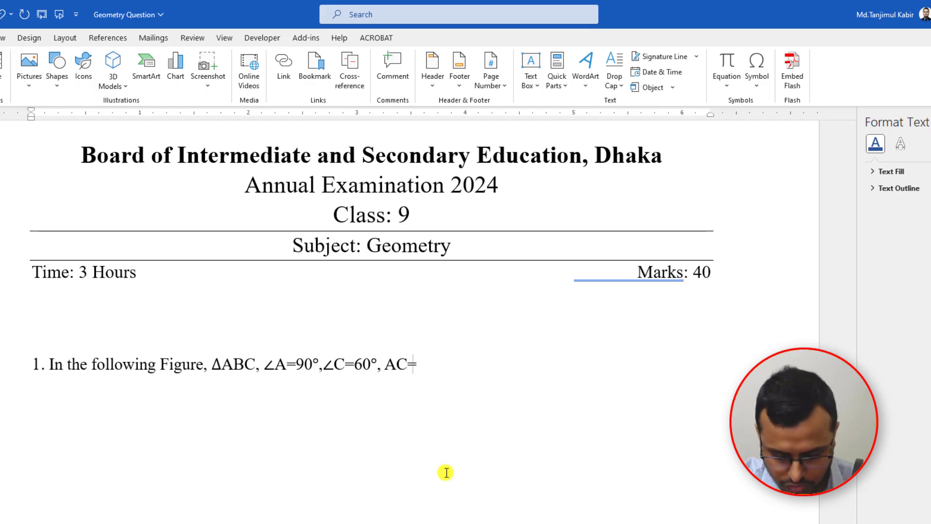
text(AC=15cm)
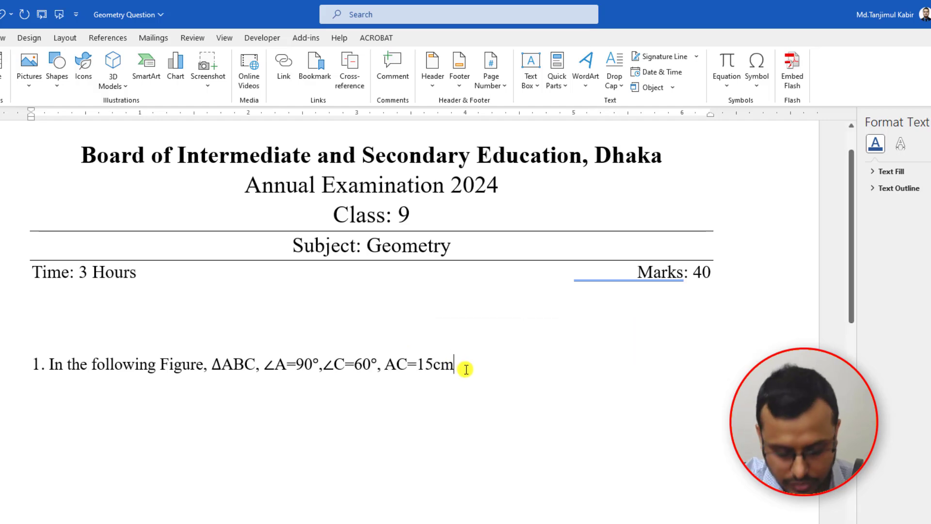
text( Find BC)
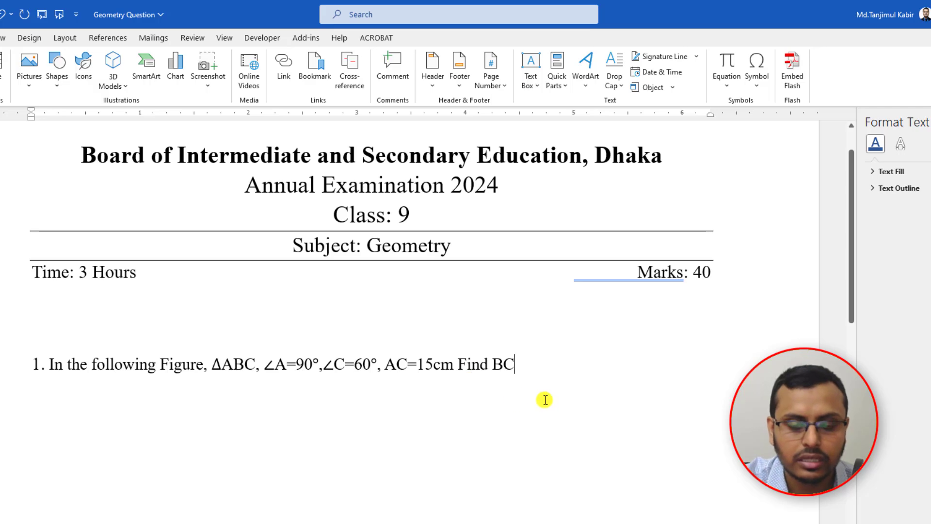
- Draw a right triangle shape about 1.2 inches wide and 1.3 inches tall, centred below the question 1 text
double_click(286, 424)
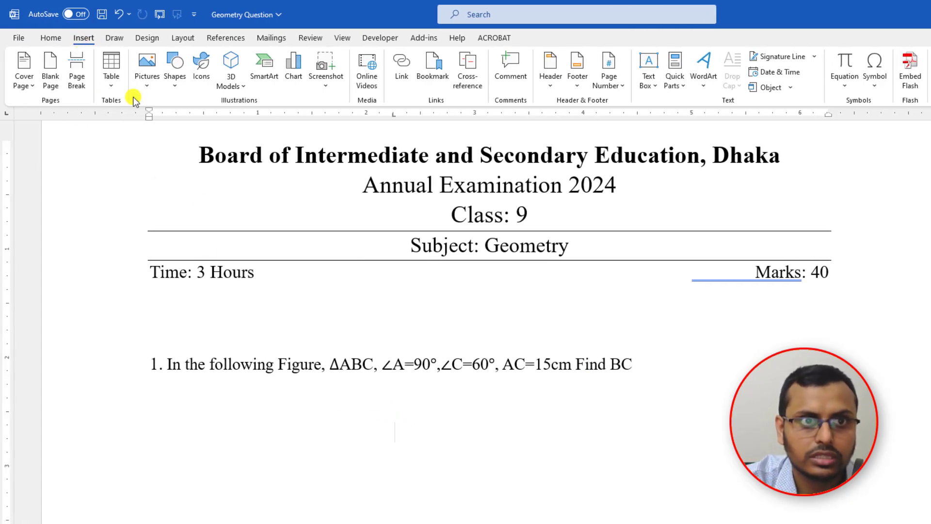
click(186, 88)
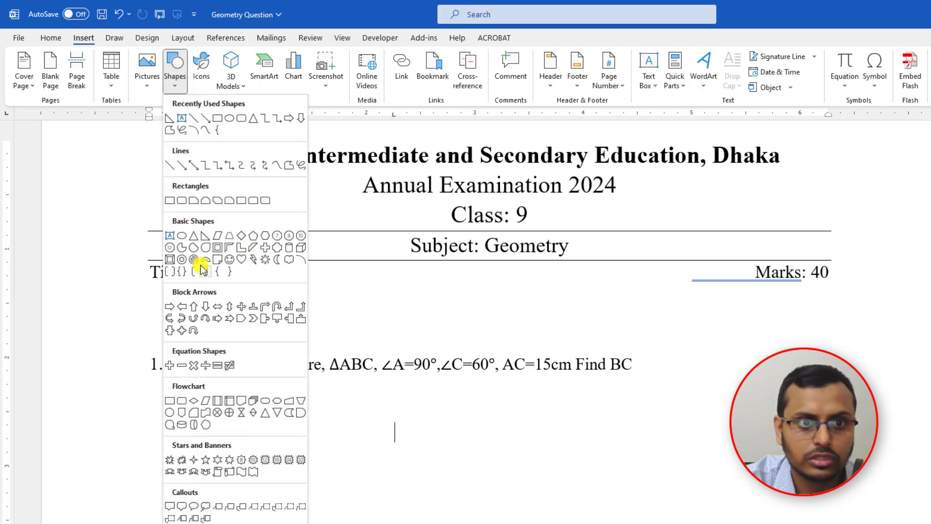
click(202, 236)
mouse_move(389, 416)
mouse_down()
mouse_move(514, 523)
mouse_move(531, 523)
mouse_move(514, 496)
mouse_move(479, 513)
mouse_up()
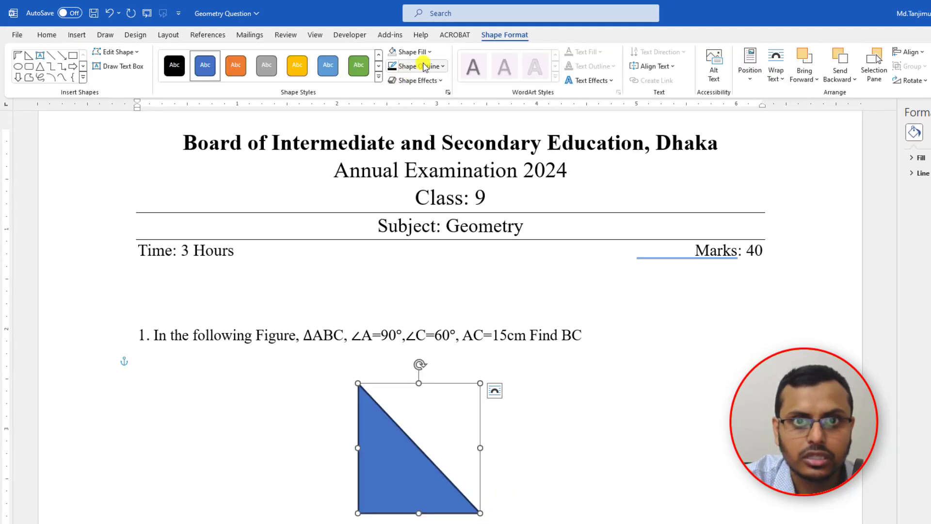
- Remove the right triangle's fill and set its outline colour to black
click(415, 51)
click(416, 195)
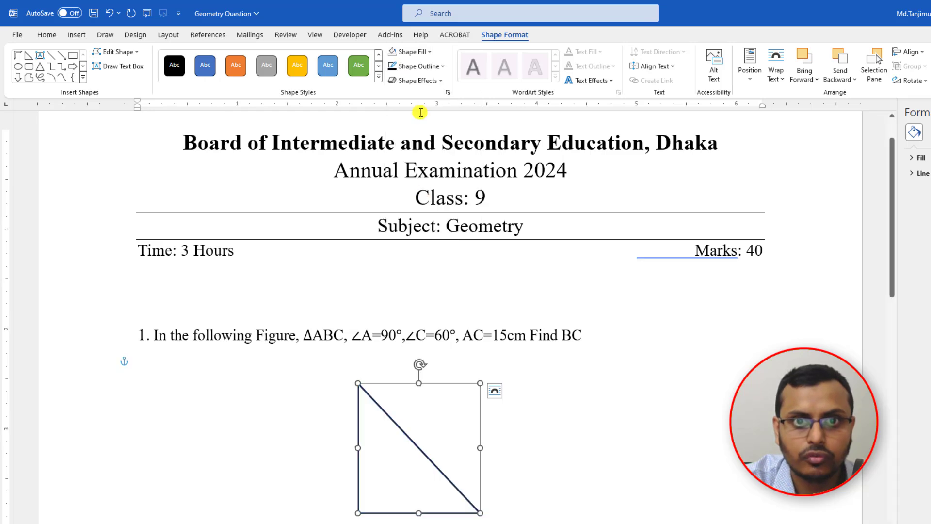
click(417, 65)
click(402, 123)
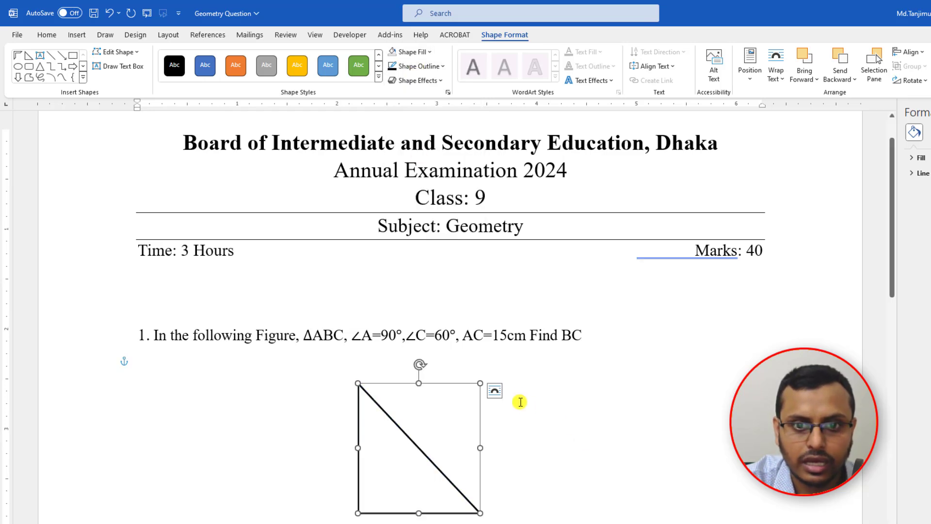
- Add a small text box, 0.13 by 0.13 inches, and place it just below the triangle's right-angle corner
scroll(422, 456, down, 1)
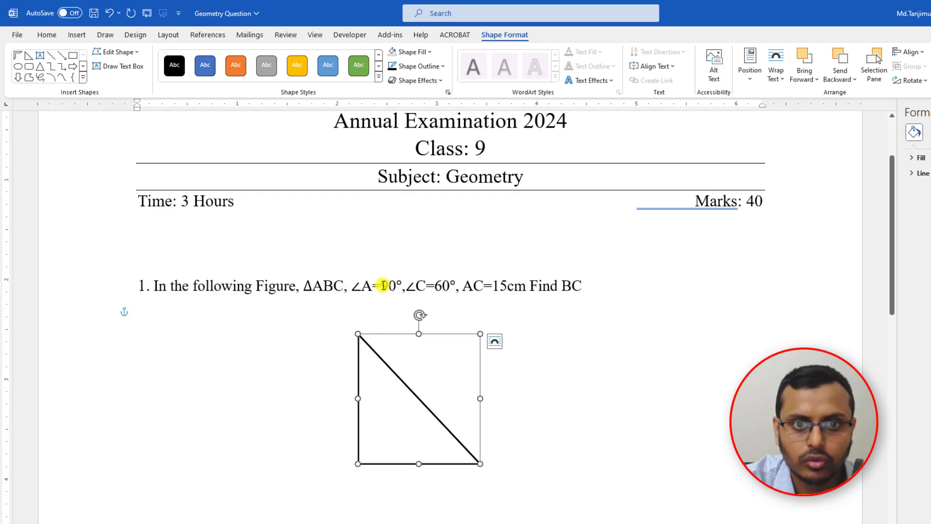
click(552, 420)
click(77, 35)
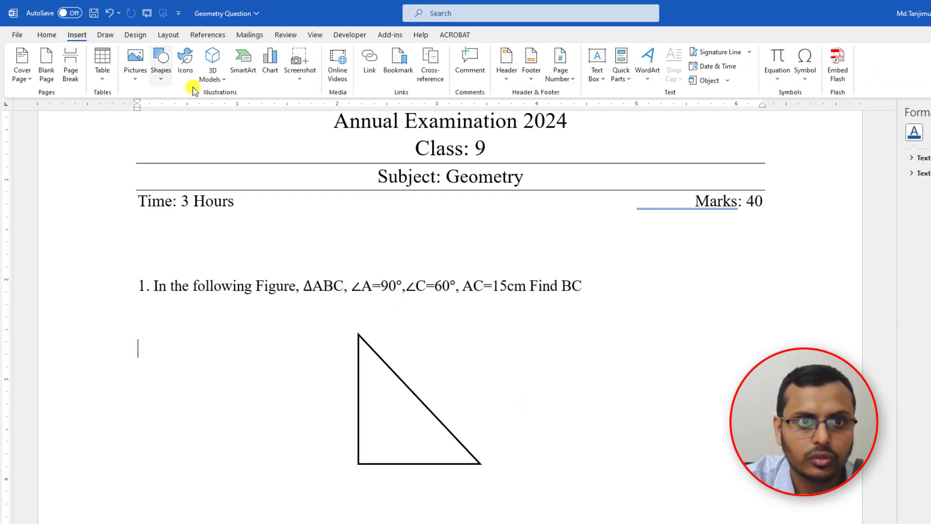
click(164, 83)
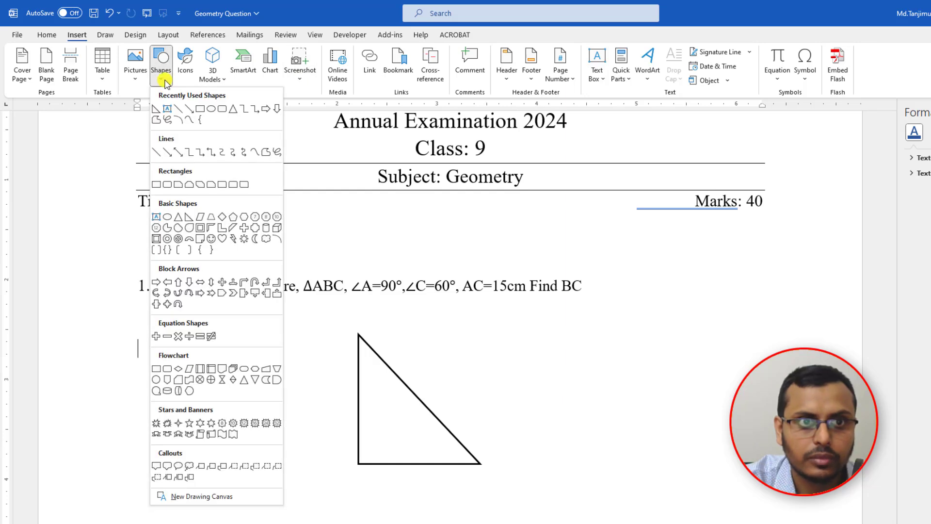
click(155, 110)
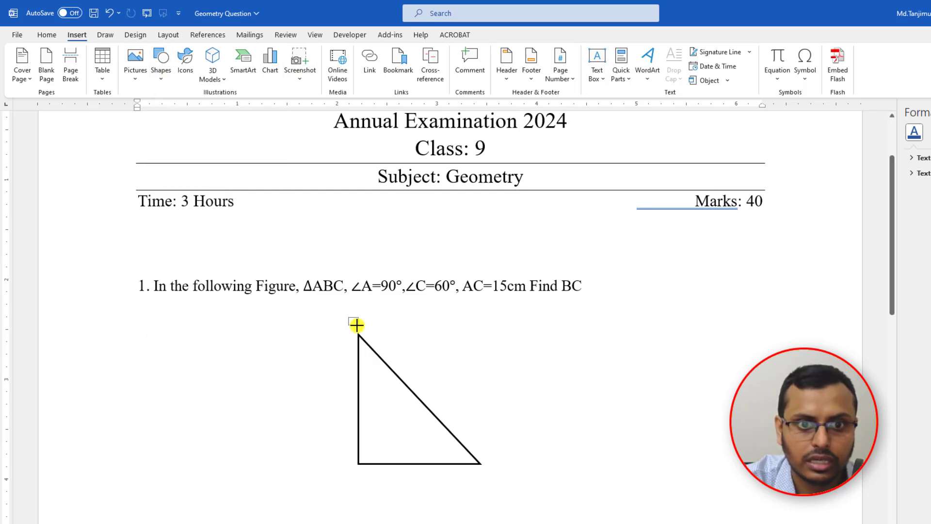
drag(361, 331, 361, 331)
drag(355, 331, 355, 481)
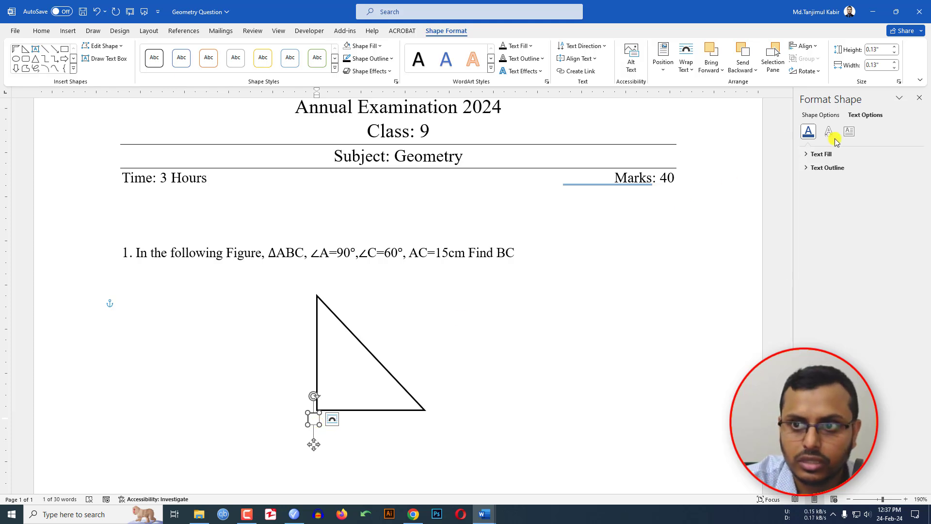
- Open the text layout and margin settings of the small text box at the right-angle corner
click(848, 134)
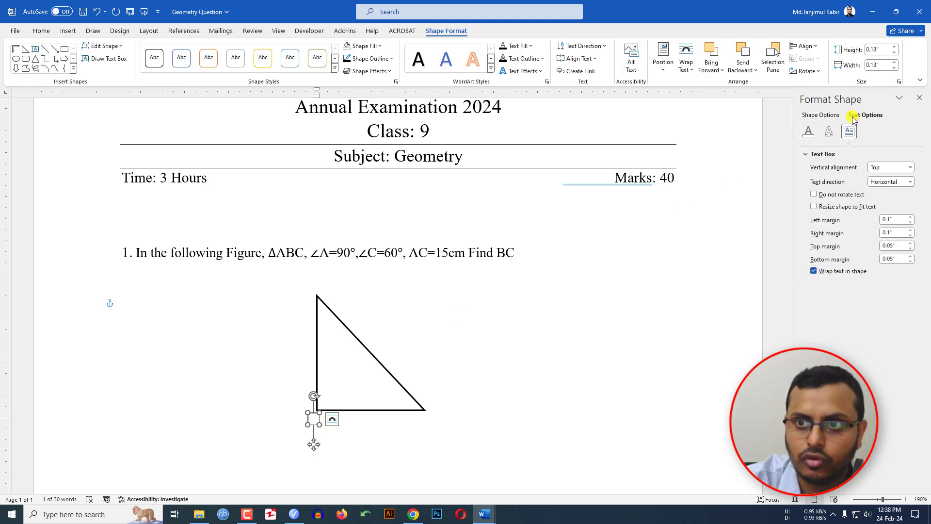